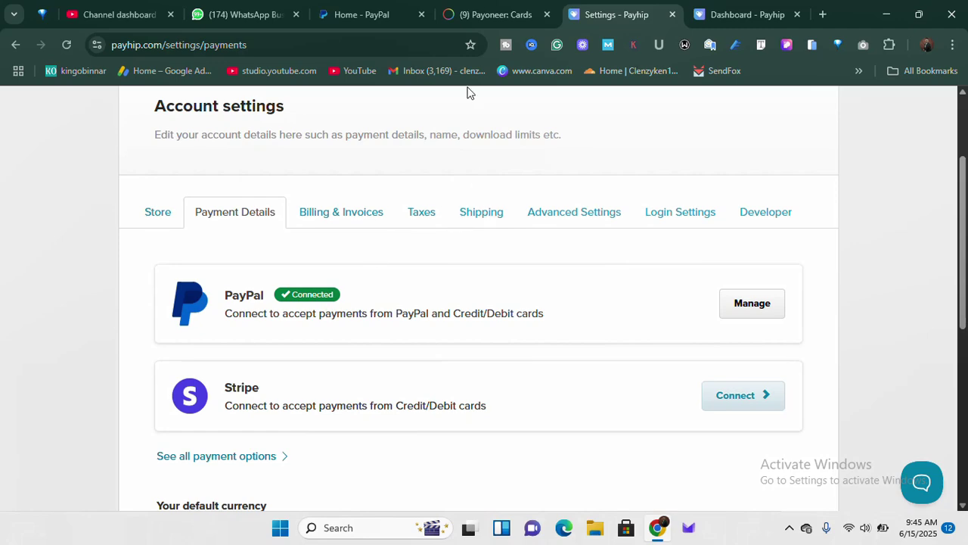
Return to the Payhip payment settings and scroll through them.
left_click(364, 6)
left_click(741, 15)
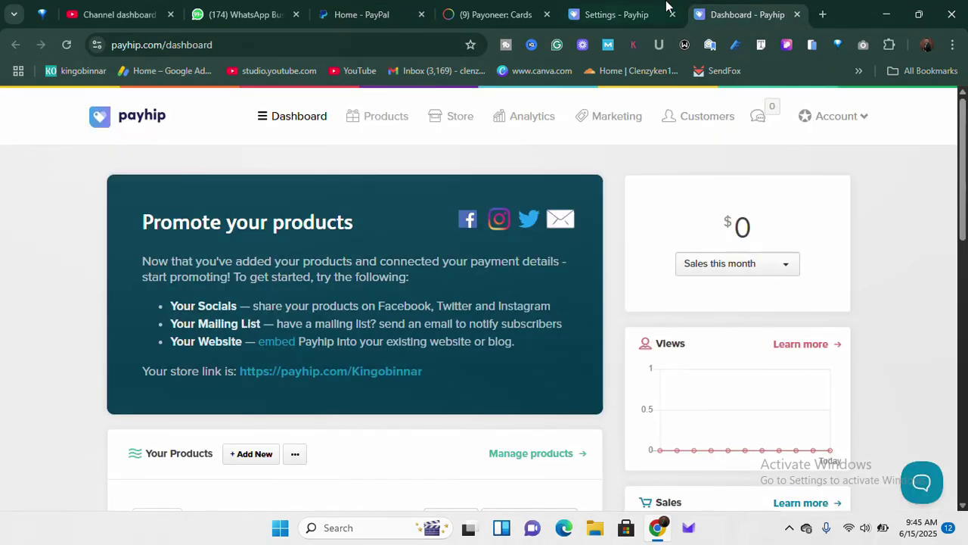
left_click(664, 10)
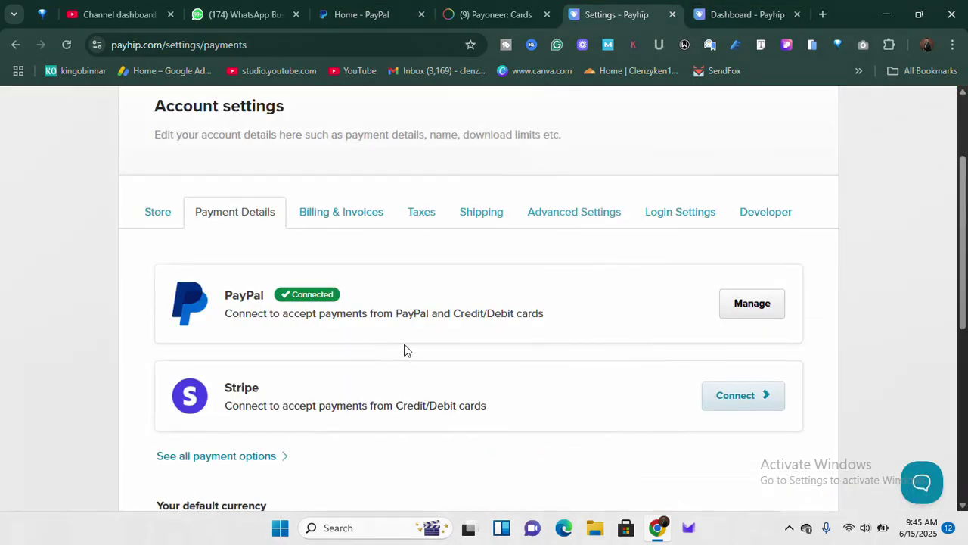
scroll(404, 350, "up", 3)
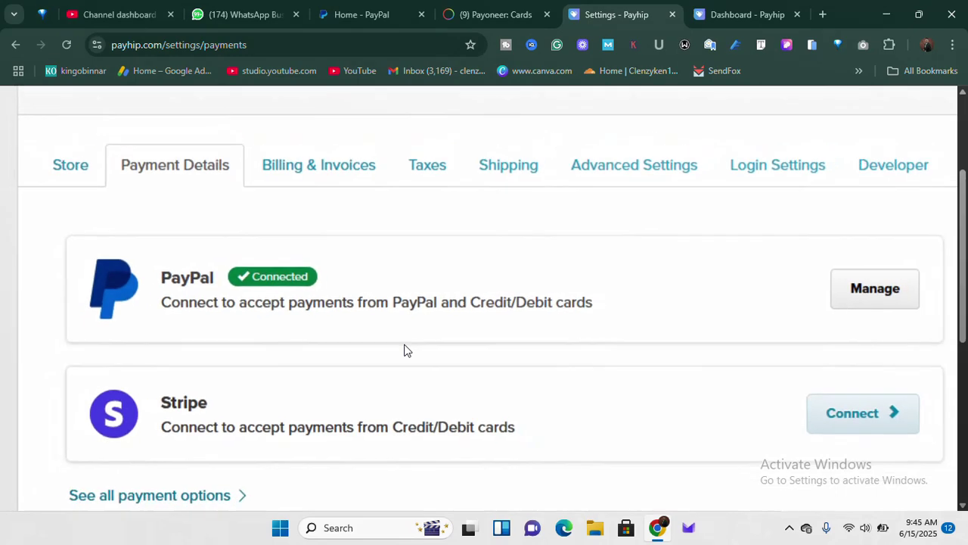
scroll(211, 397, "right", 3)
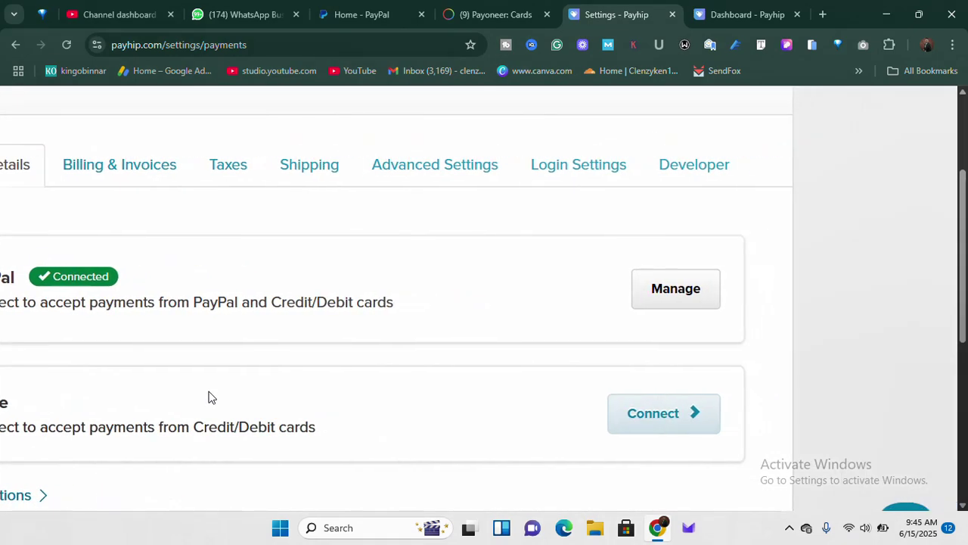
scroll(211, 397, "left", 5)
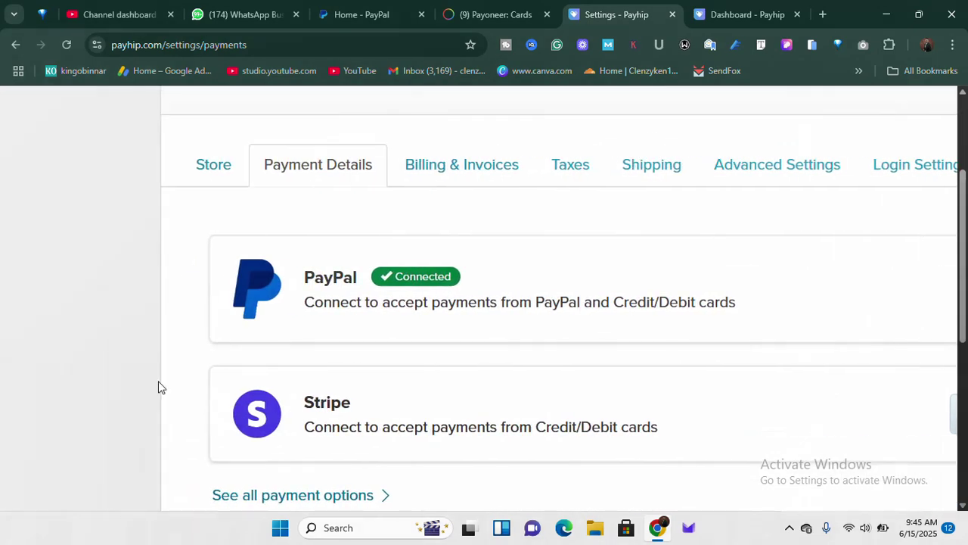
scroll(302, 360, "down", 2)
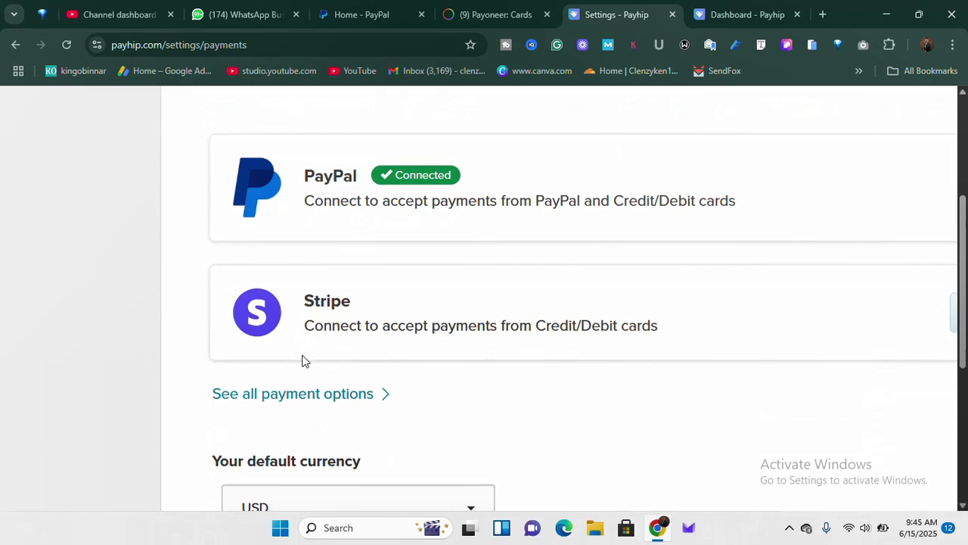
scroll(302, 360, "up", 1, "ctrl")
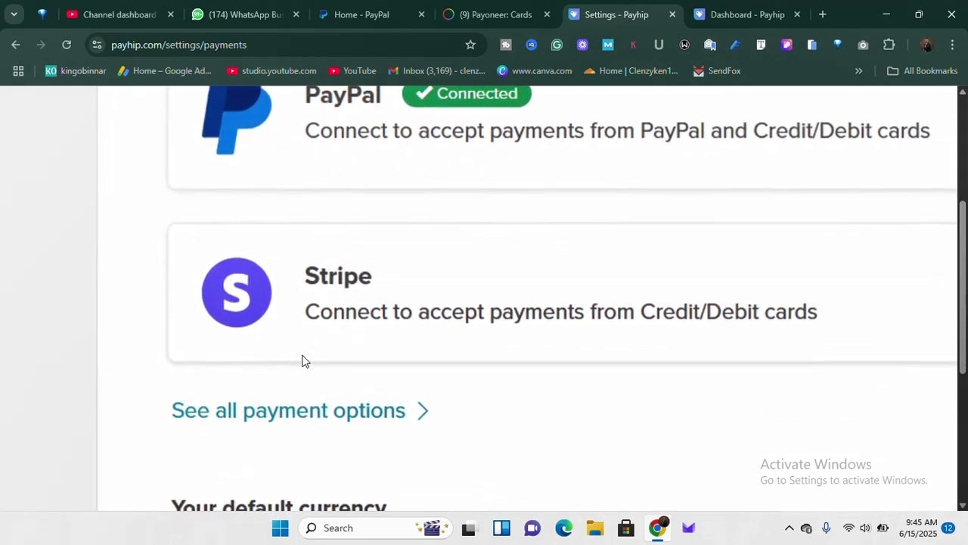
scroll(301, 360, "down", 3, "ctrl")
scroll(302, 360, "down", 1, "ctrl")
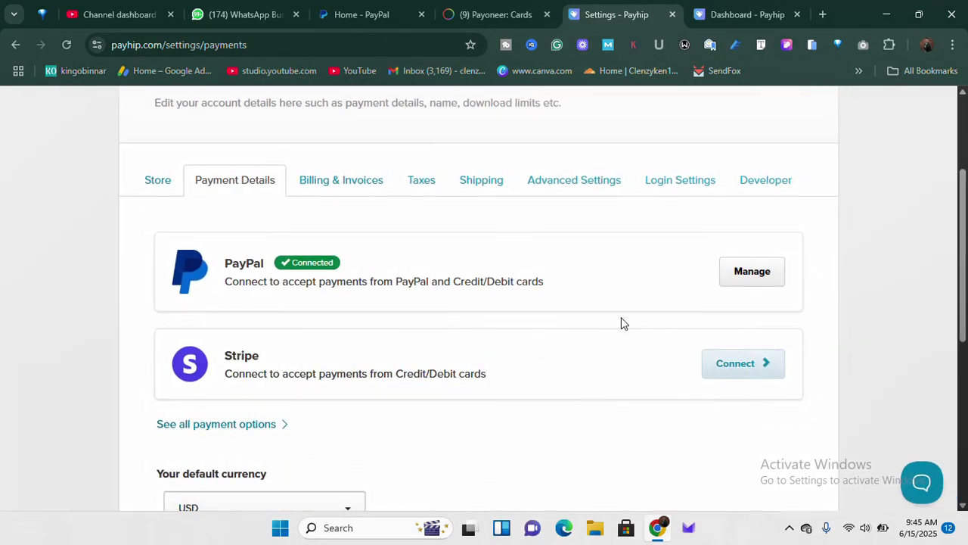
scroll(625, 318, "up", 3)
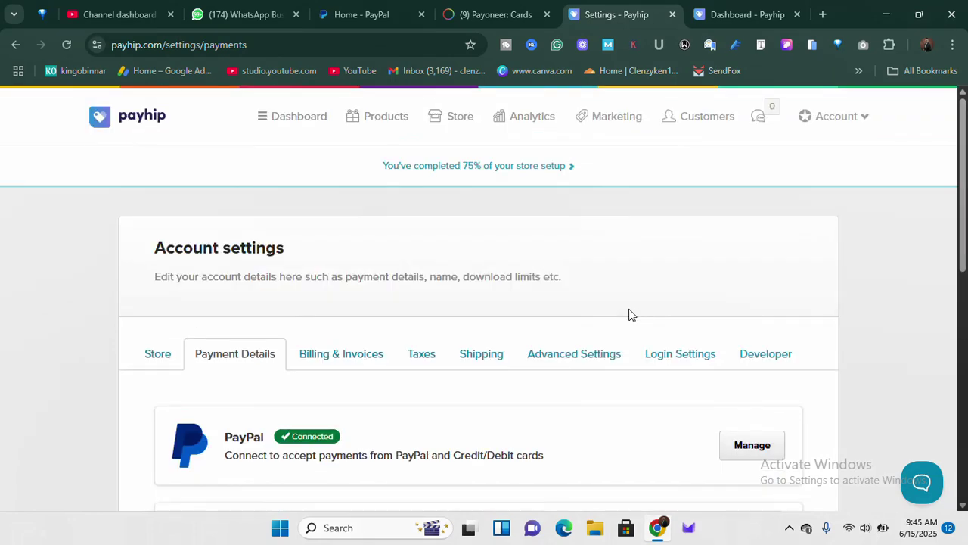
Scroll through the PayPal account dashboard.
left_click(400, 11)
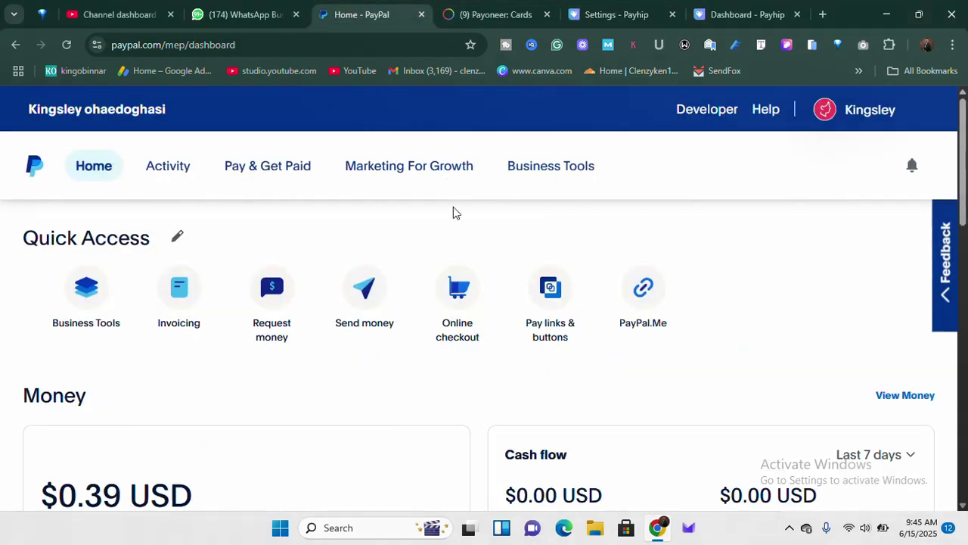
scroll(536, 192, "up", 2, "ctrl")
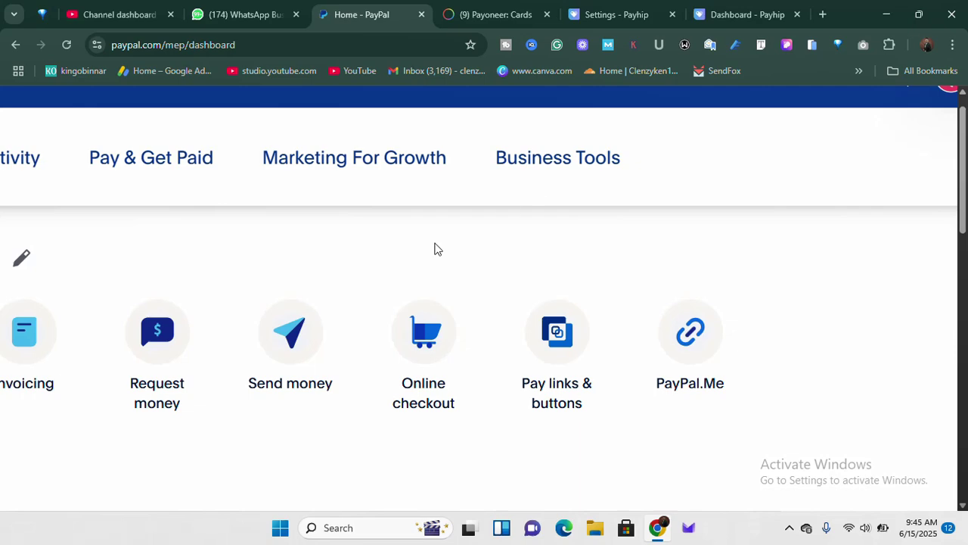
scroll(406, 264, "left", 3)
scroll(406, 264, "down", 3)
scroll(406, 264, "down", 1)
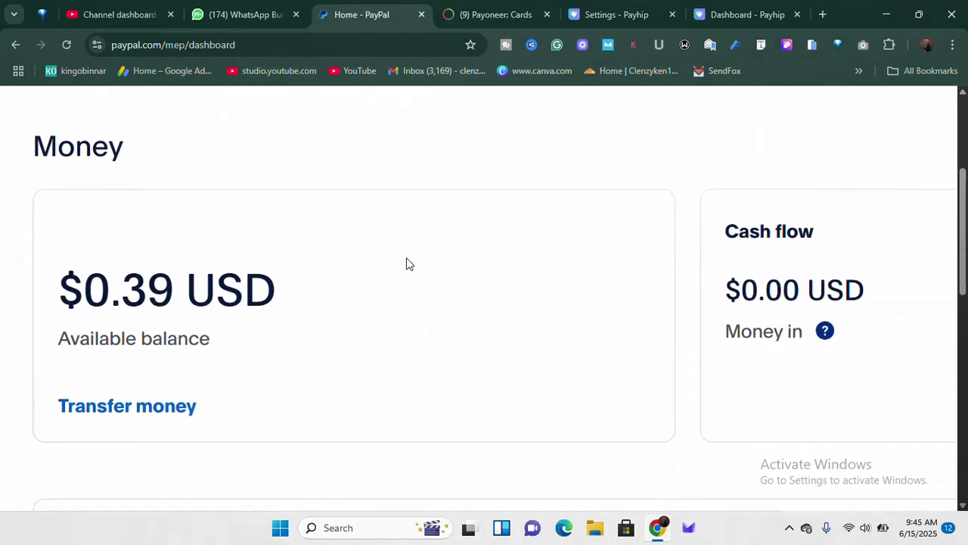
scroll(406, 263, "down", 3)
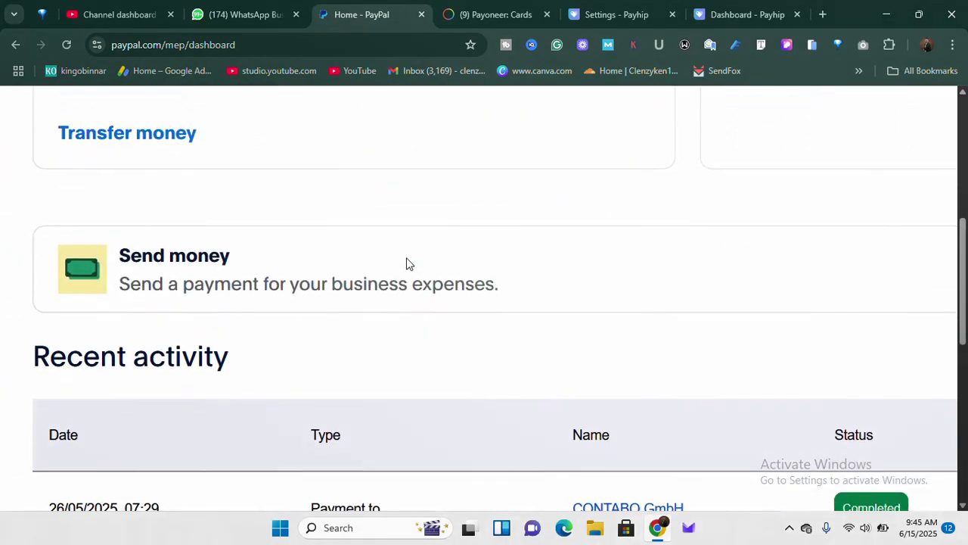
scroll(406, 264, "down", 2)
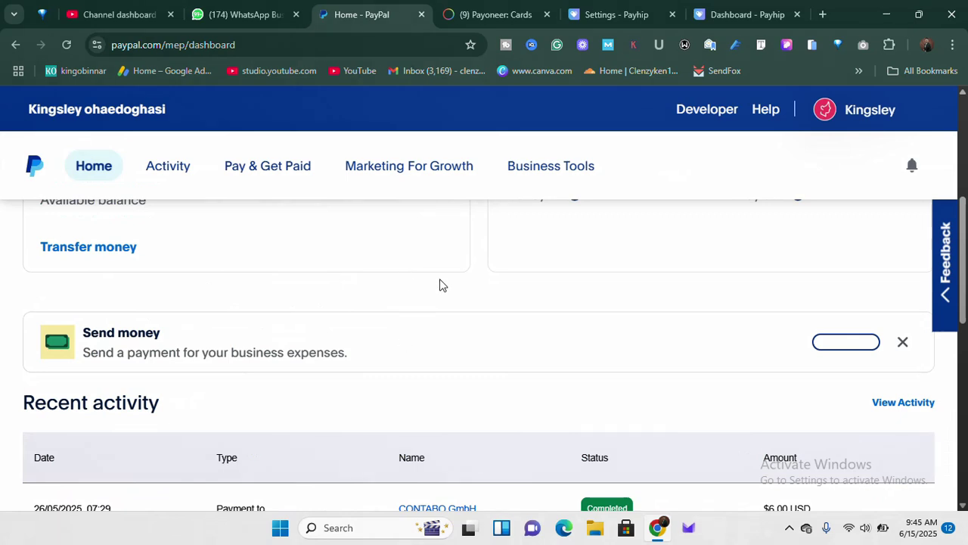
scroll(471, 301, "up", 4)
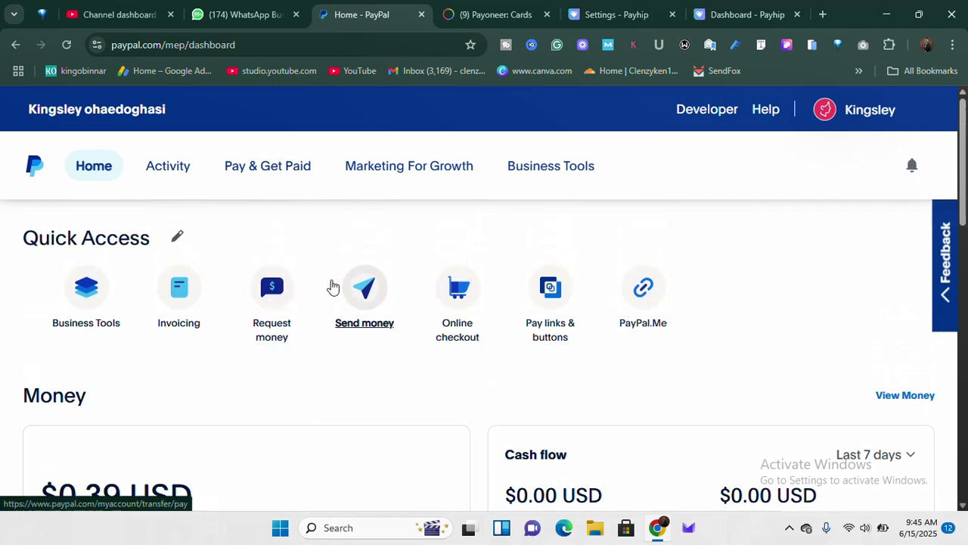
scroll(357, 373, "down", 2)
scroll(357, 374, "down", 2)
scroll(359, 376, "down", 3)
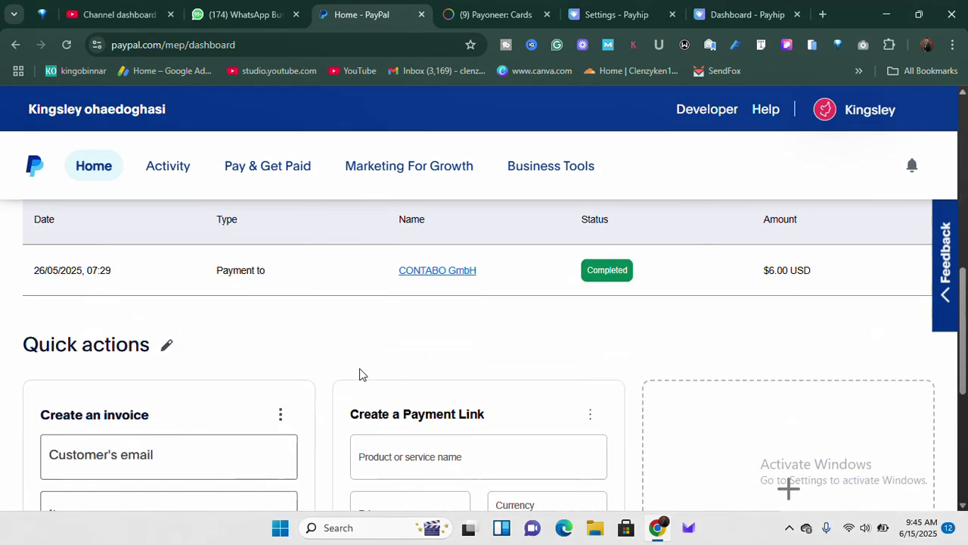
scroll(336, 365, "down", 3)
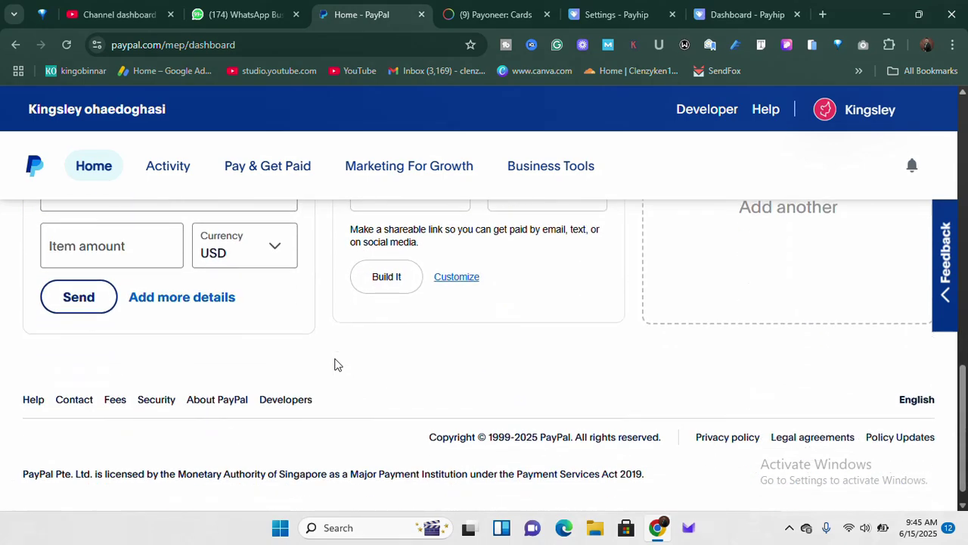
scroll(337, 364, "up", 12)
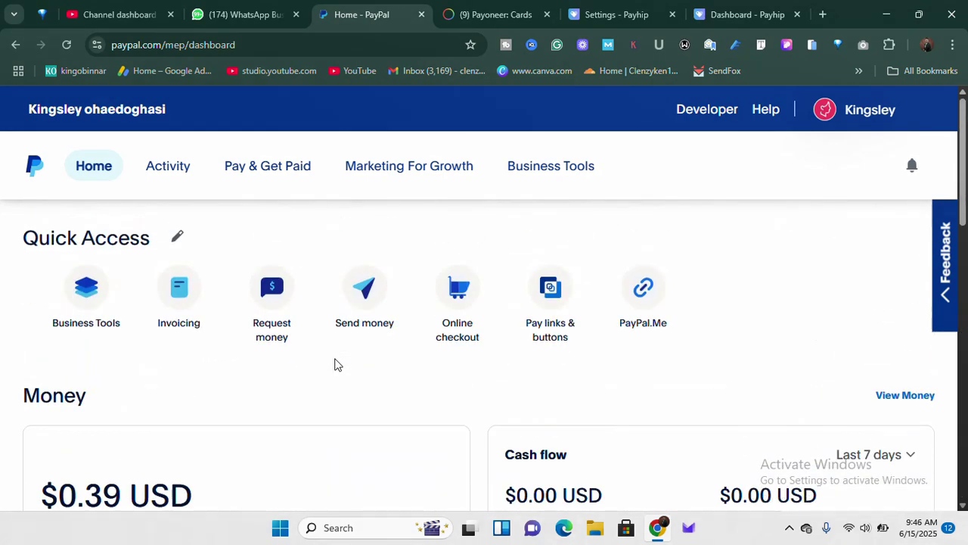
scroll(327, 364, "down", 2)
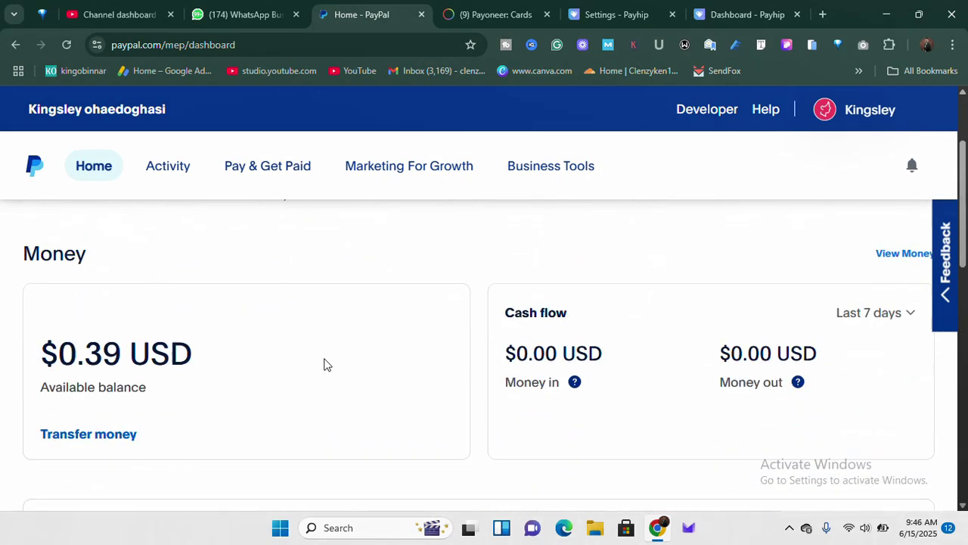
scroll(336, 334, "down", 1)
scroll(336, 333, "up", 3)
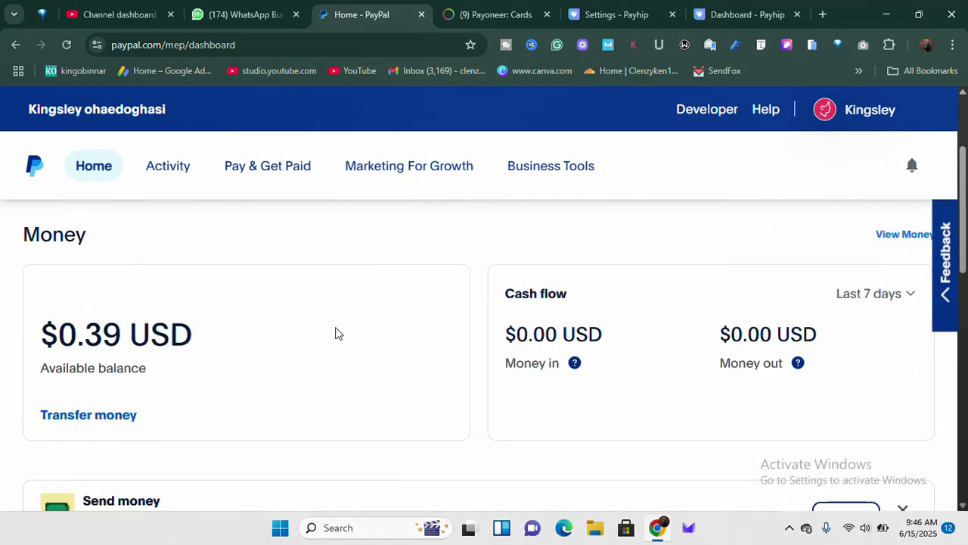
scroll(338, 335, "down", 2)
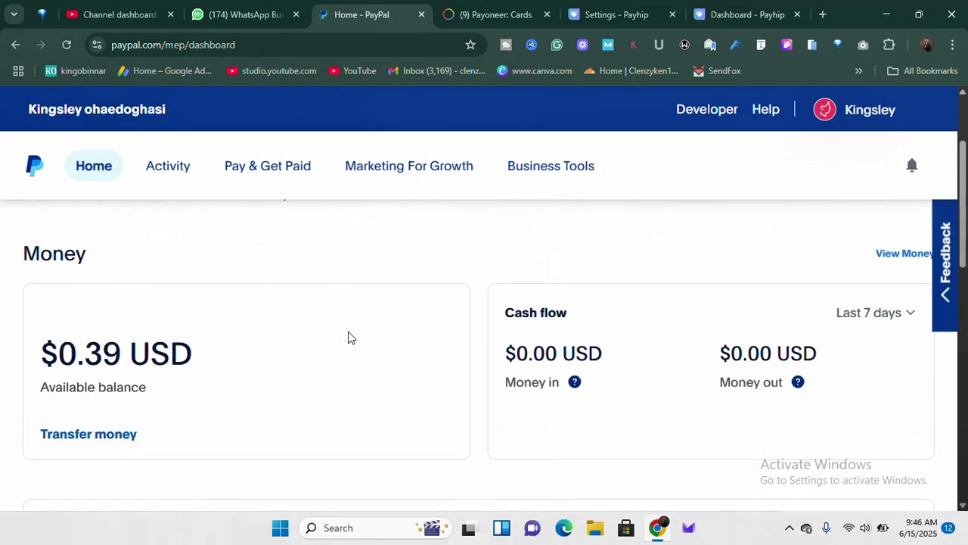
scroll(349, 341, "down", 3)
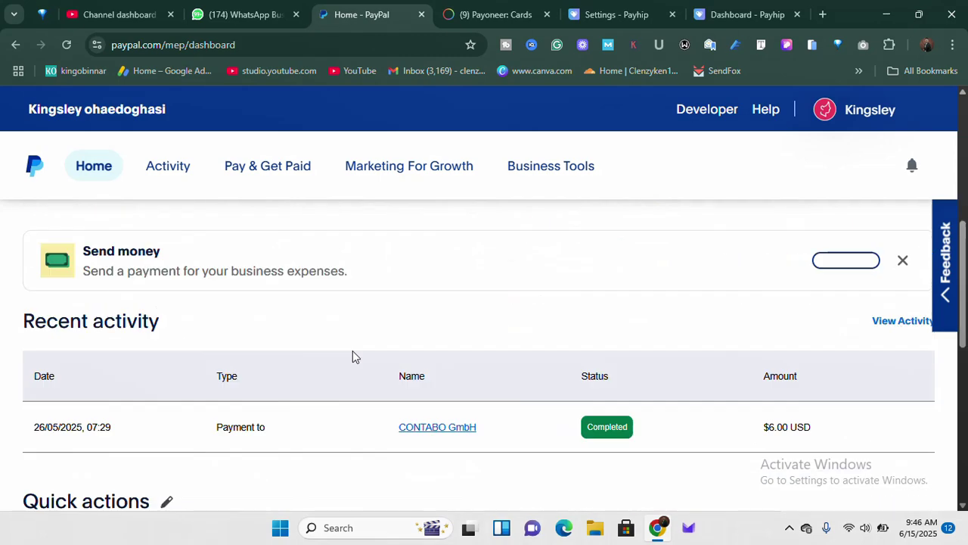
scroll(354, 348, "up", 5)
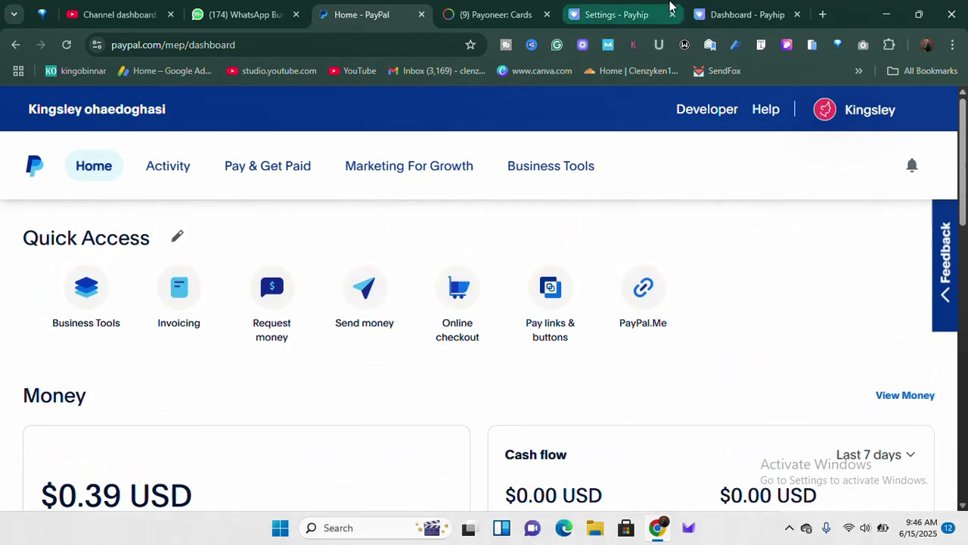
On the Payhip dashboard, scroll to Money Making SEO Strategies under Your Products.
left_click(703, 14)
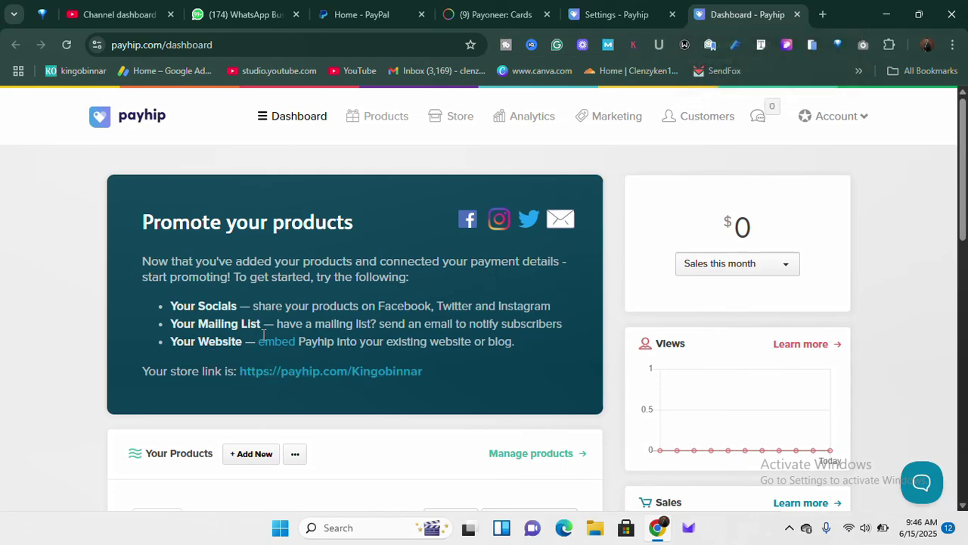
scroll(263, 333, "down", 5)
scroll(272, 329, "up", 5)
scroll(428, 305, "down", 2)
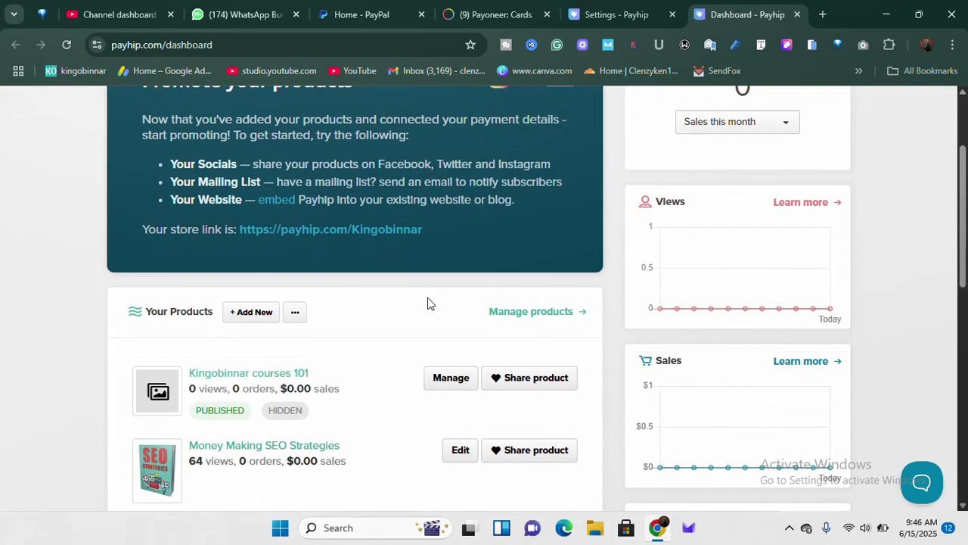
scroll(428, 302, "up", 2)
scroll(444, 255, "down", 10)
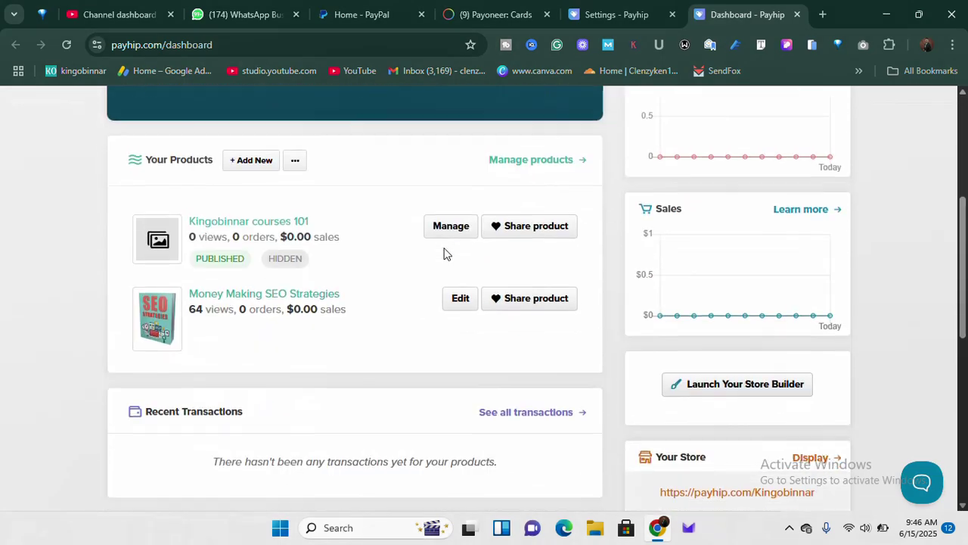
scroll(444, 254, "up", 4)
scroll(443, 255, "up", 6)
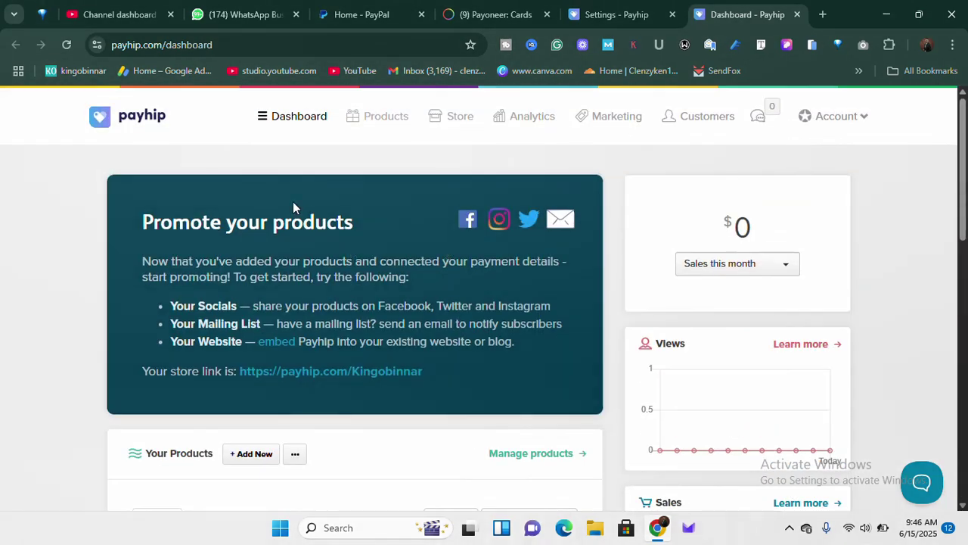
scroll(345, 224, "down", 2)
scroll(326, 262, "up", 2)
scroll(340, 302, "down", 3)
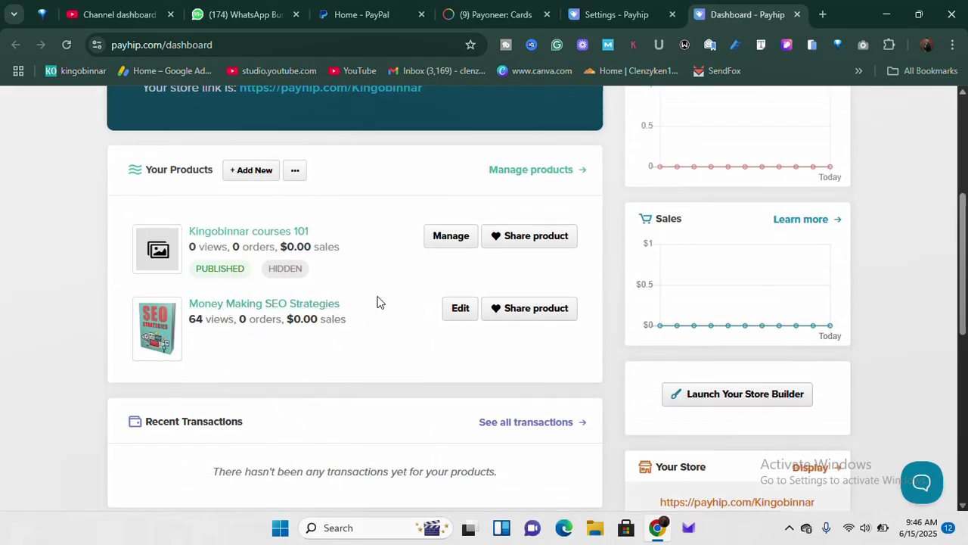
scroll(363, 299, "up", 3)
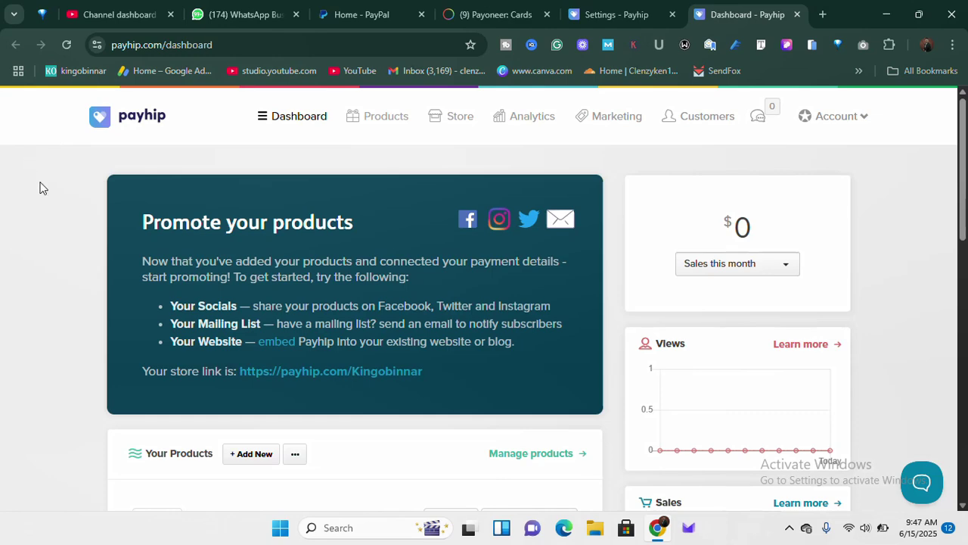
scroll(128, 184, "down", 4)
scroll(136, 174, "up", 4)
scroll(351, 289, "down", 2)
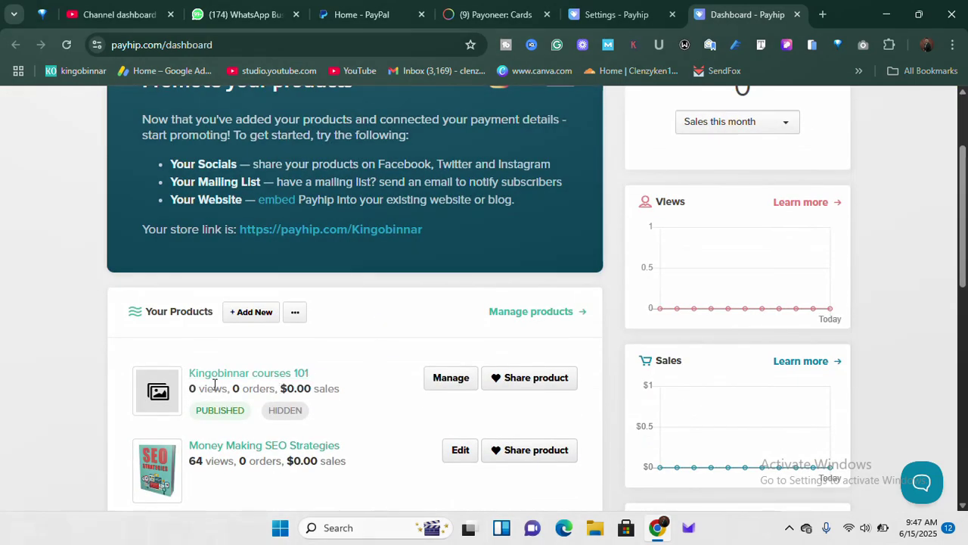
scroll(227, 408, "down", 2)
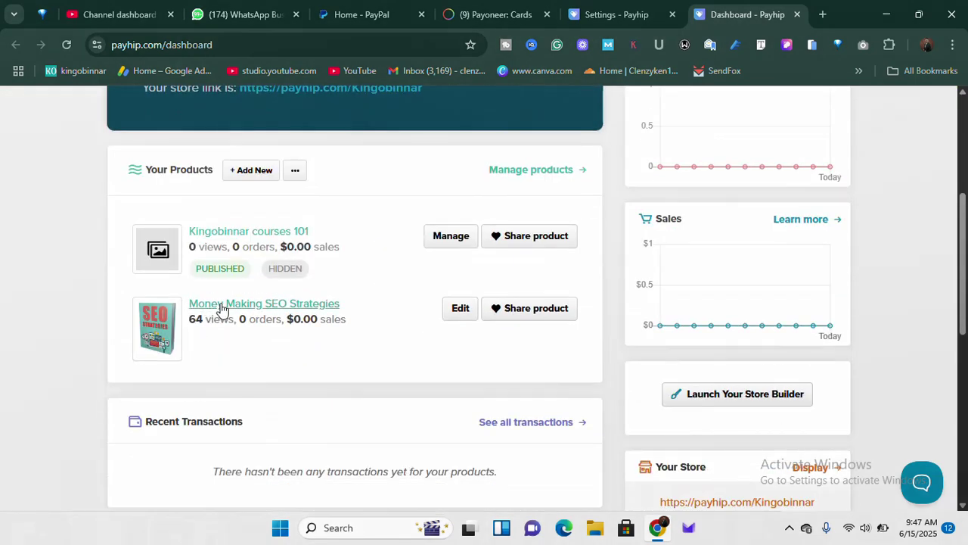
Open and scroll the $1.00 Money Making SEO Strategies product page, then return to the dashboard.
left_click(329, 312)
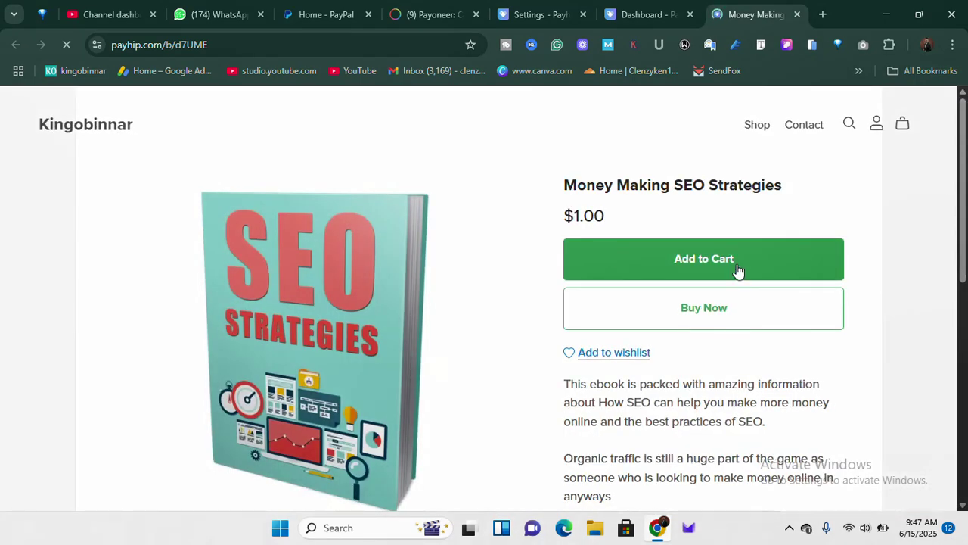
scroll(395, 325, "down", 7)
scroll(408, 327, "up", 8)
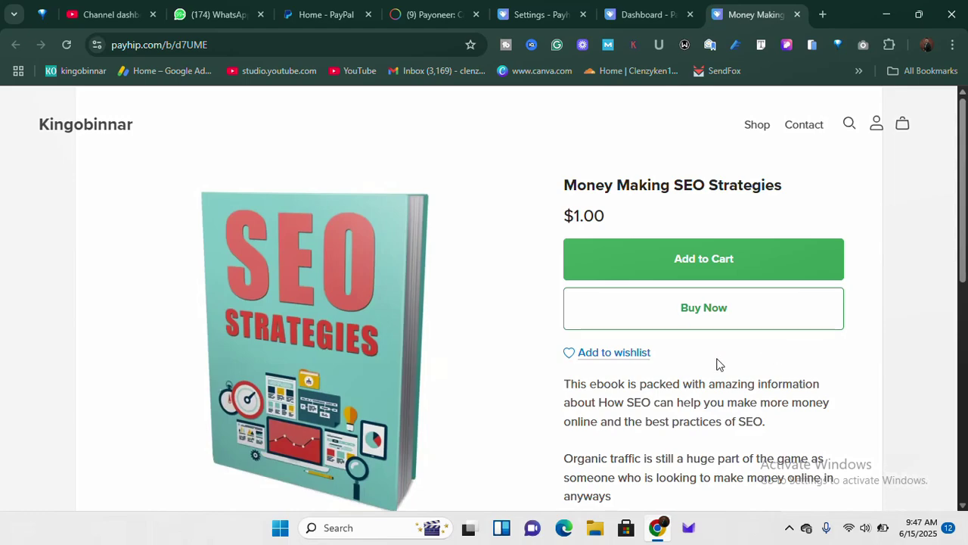
scroll(639, 348, "down", 4)
scroll(644, 315, "up", 4)
scroll(646, 277, "down", 7)
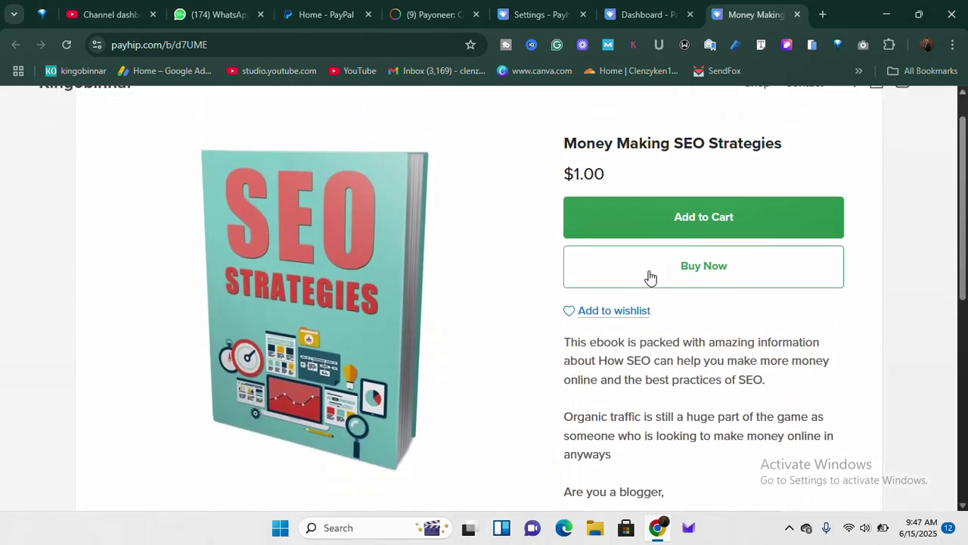
scroll(641, 276, "up", 7)
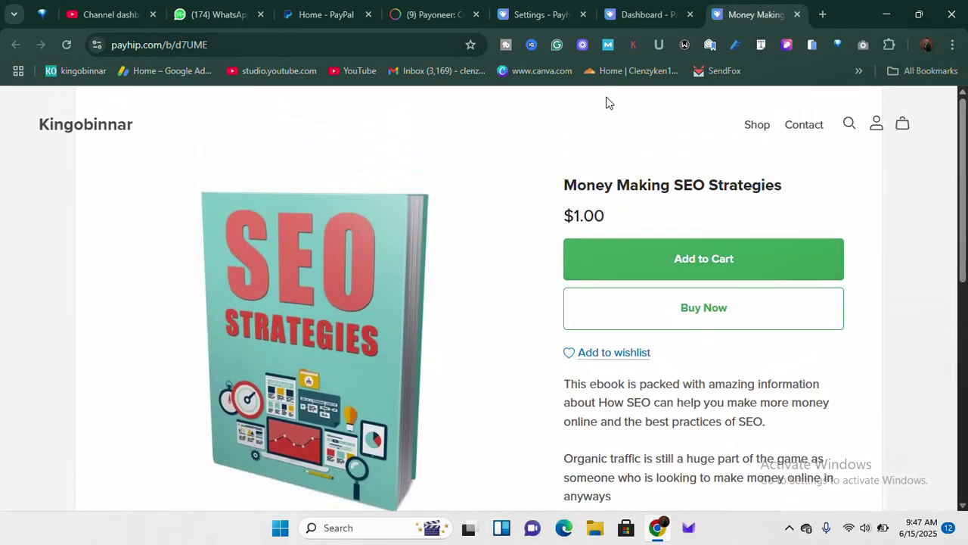
left_click(643, 20)
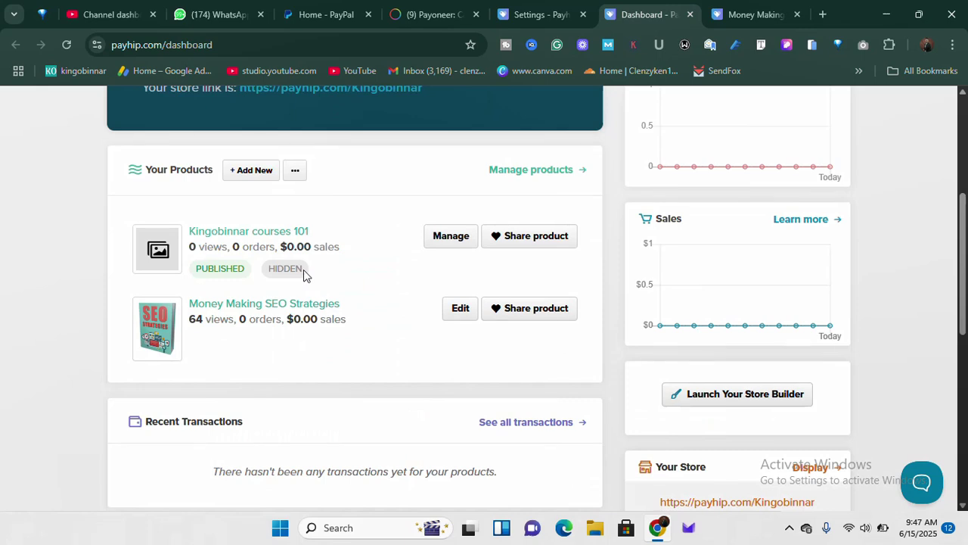
left_click(446, 244)
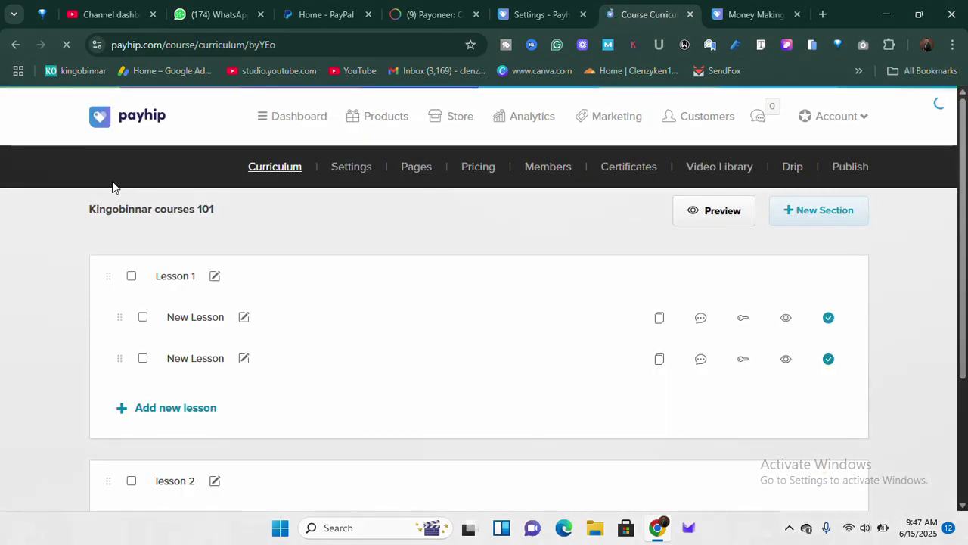
left_click(16, 47)
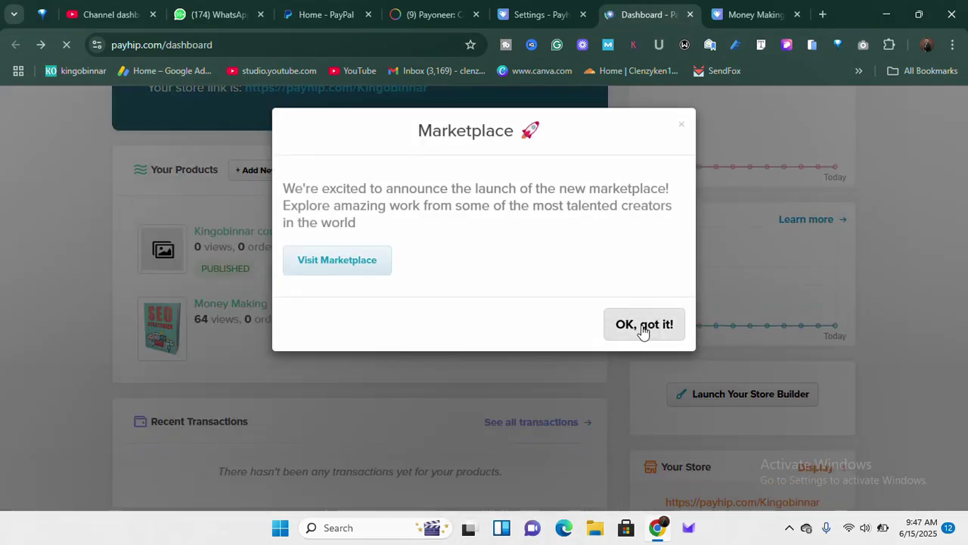
left_click(642, 329)
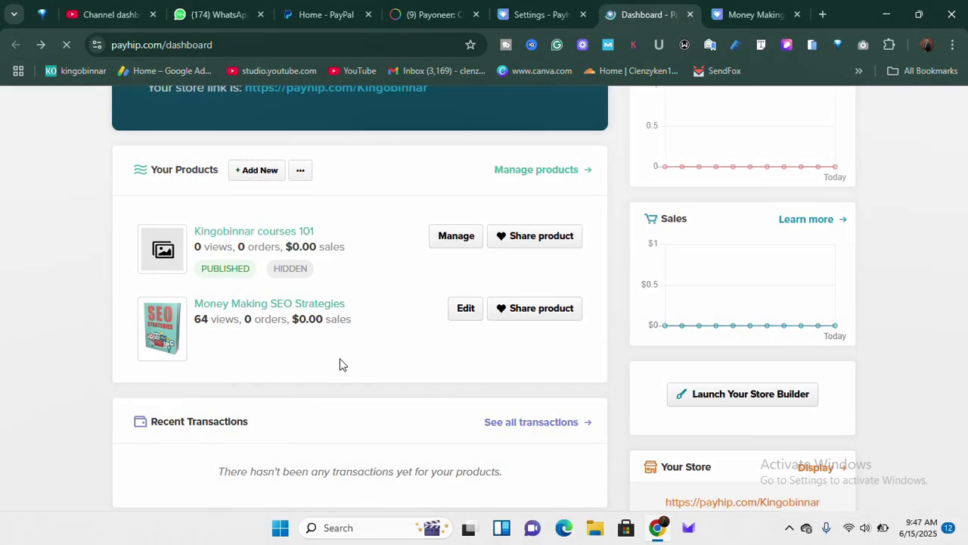
Copy the SEO ebook's product link and generate its Embed Button code.
left_click(522, 312)
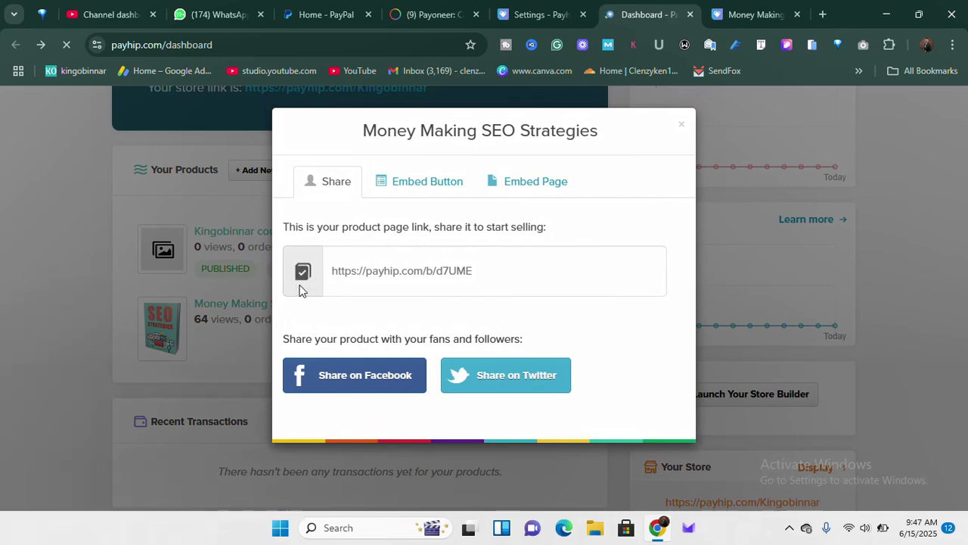
left_click(302, 287)
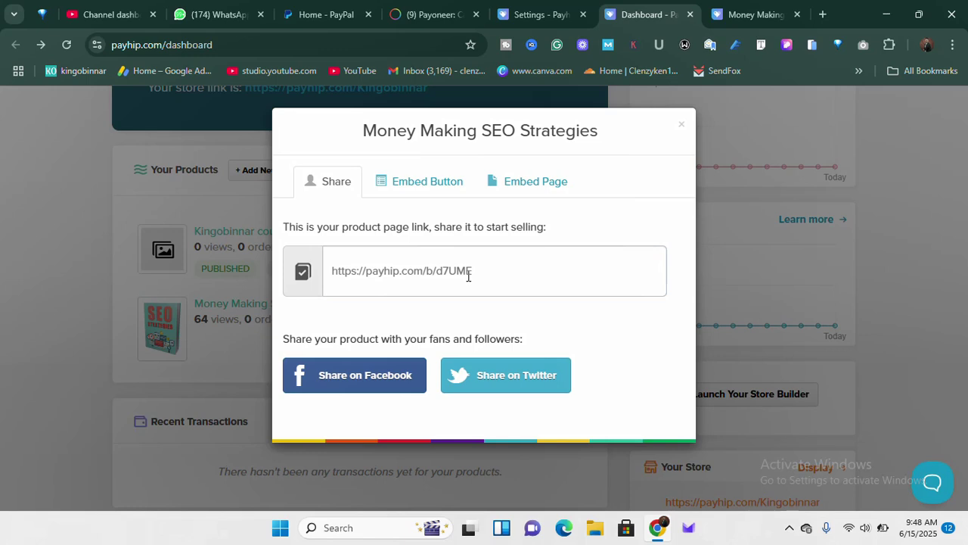
left_click(439, 184)
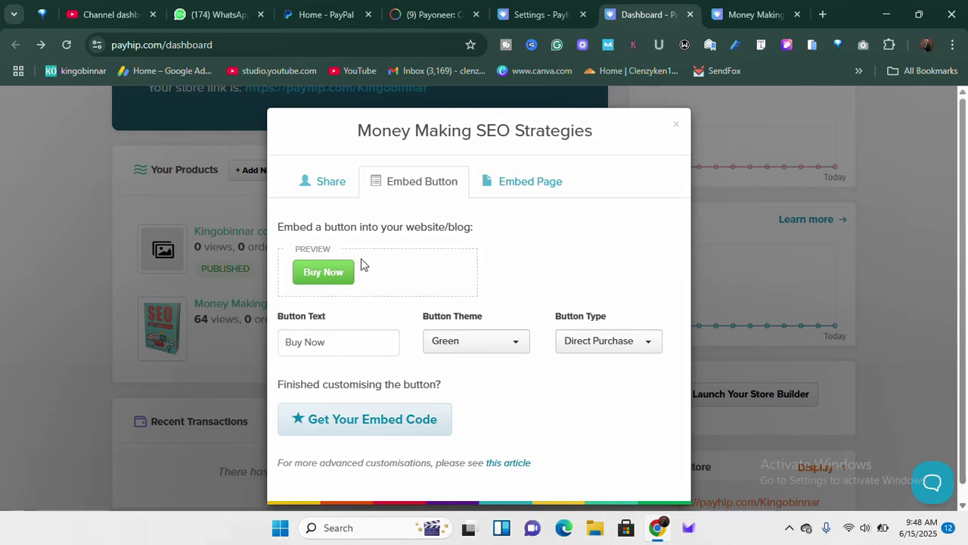
scroll(408, 303, "down", 1)
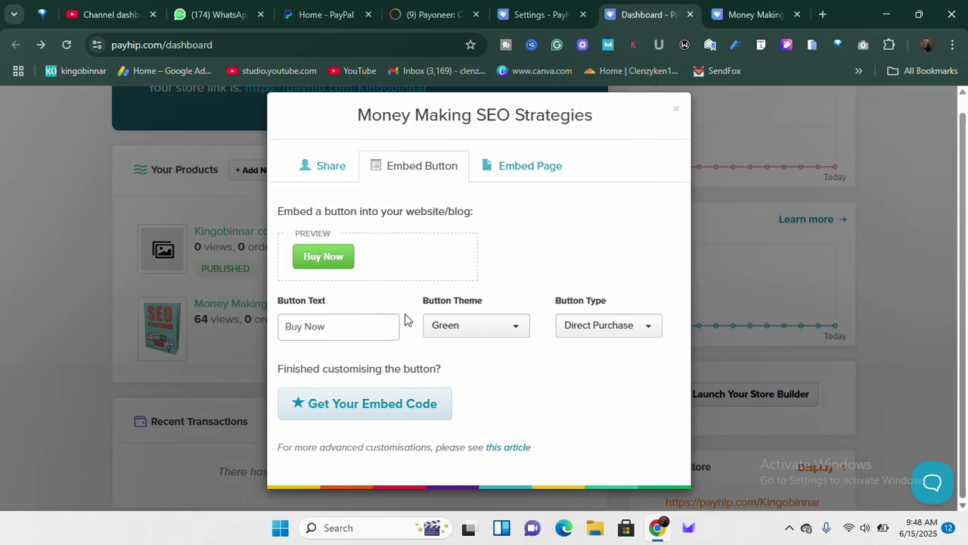
left_click(378, 405)
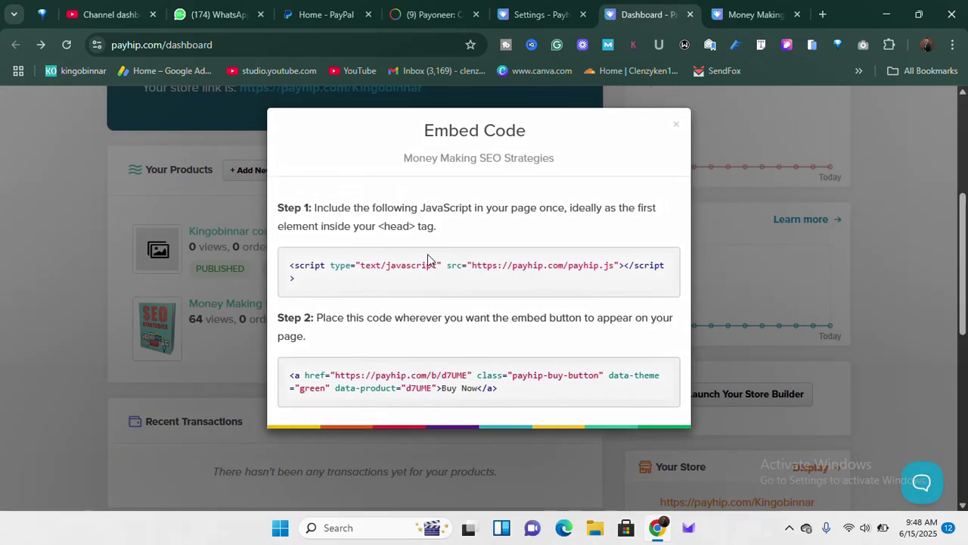
scroll(398, 299, "down", 1)
scroll(412, 280, "up", 1)
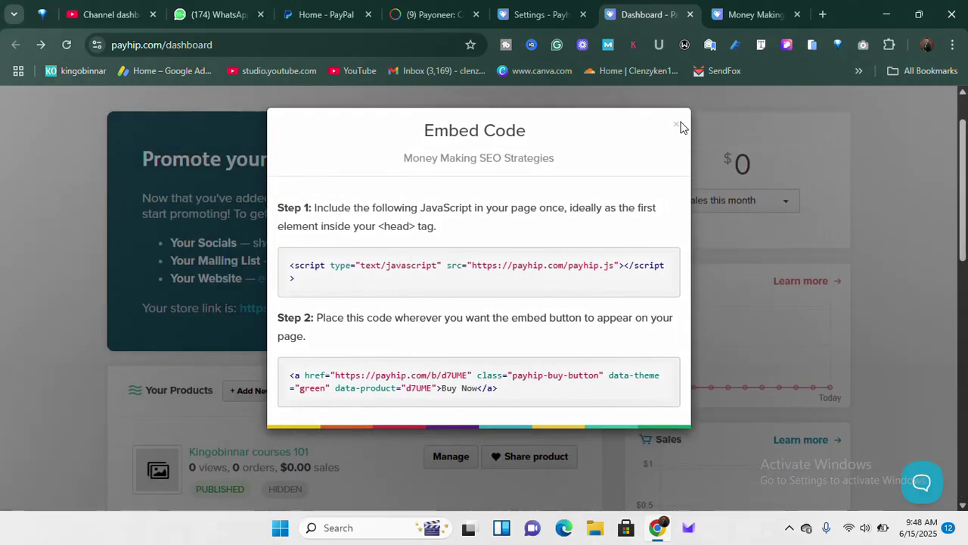
left_click(676, 124)
Reopen Share product and review the Embed Page preview and its code.
scroll(567, 231, "down", 2)
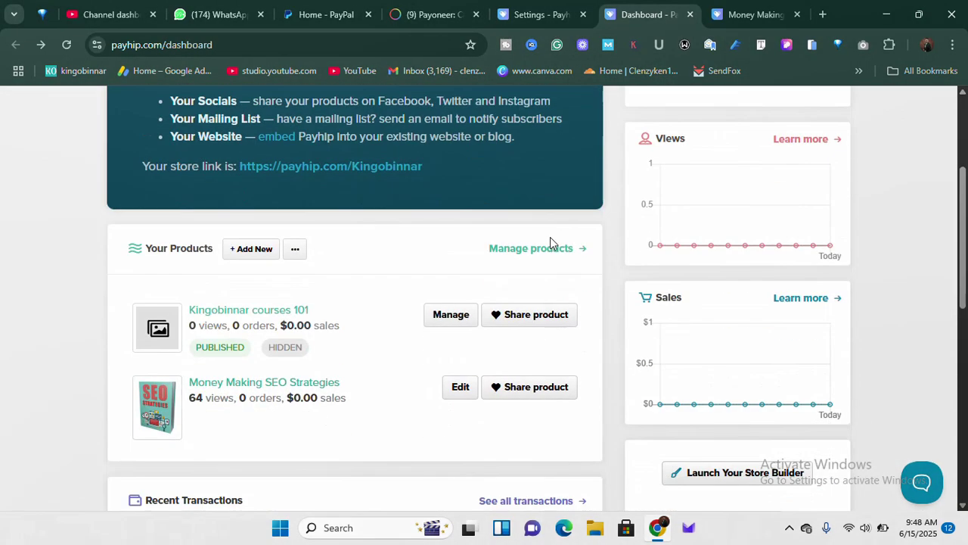
left_click(533, 386)
left_click(521, 185)
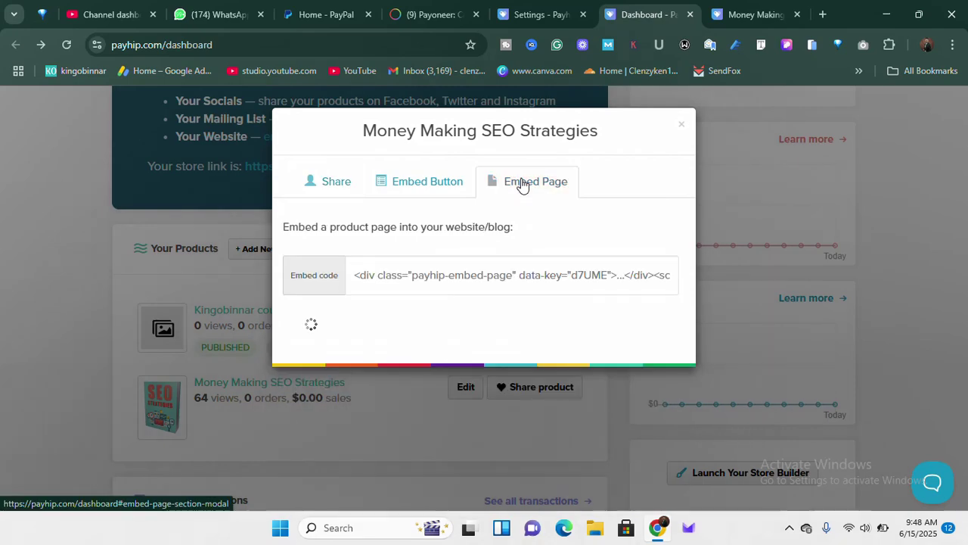
scroll(497, 296, "down", 10)
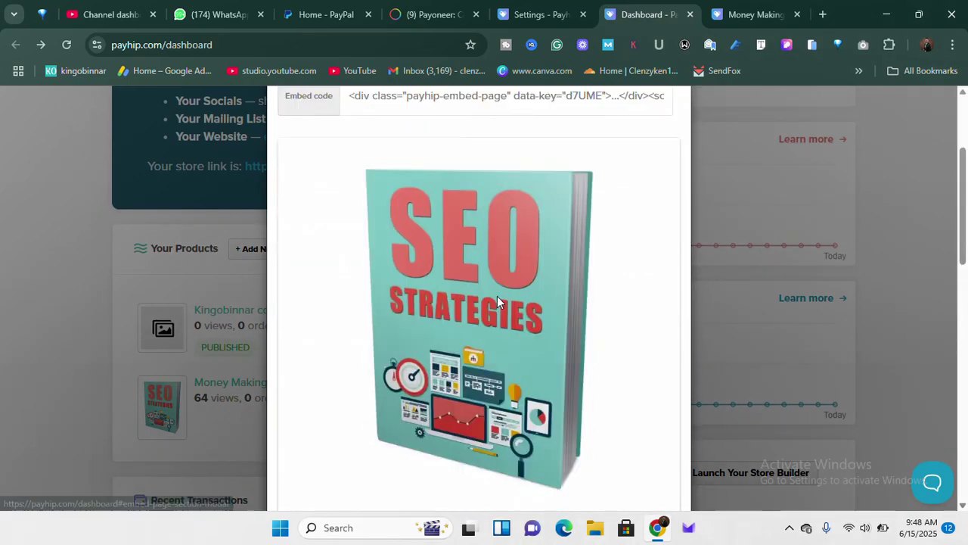
scroll(506, 296, "up", 10)
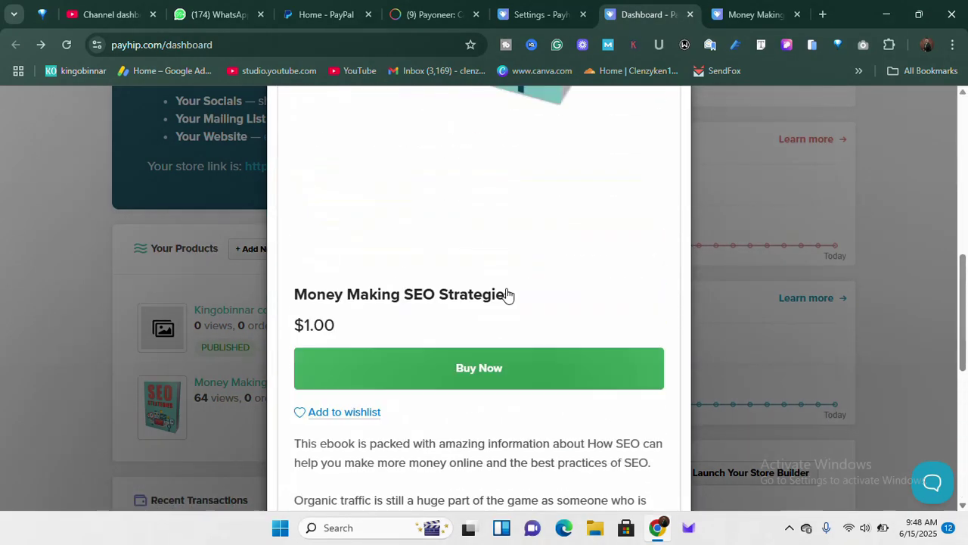
scroll(484, 280, "down", 5)
scroll(438, 292, "up", 5)
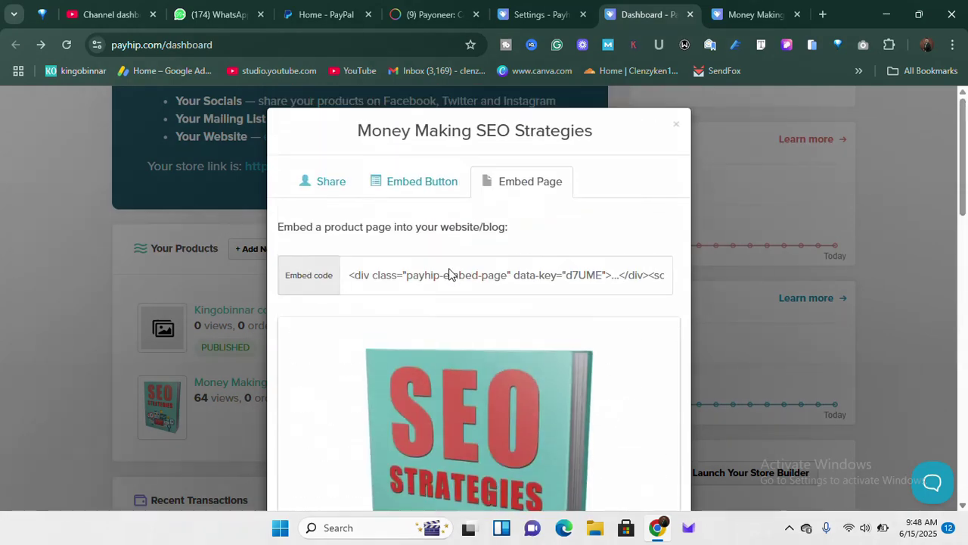
scroll(499, 257, "down", 4)
scroll(504, 267, "down", 5)
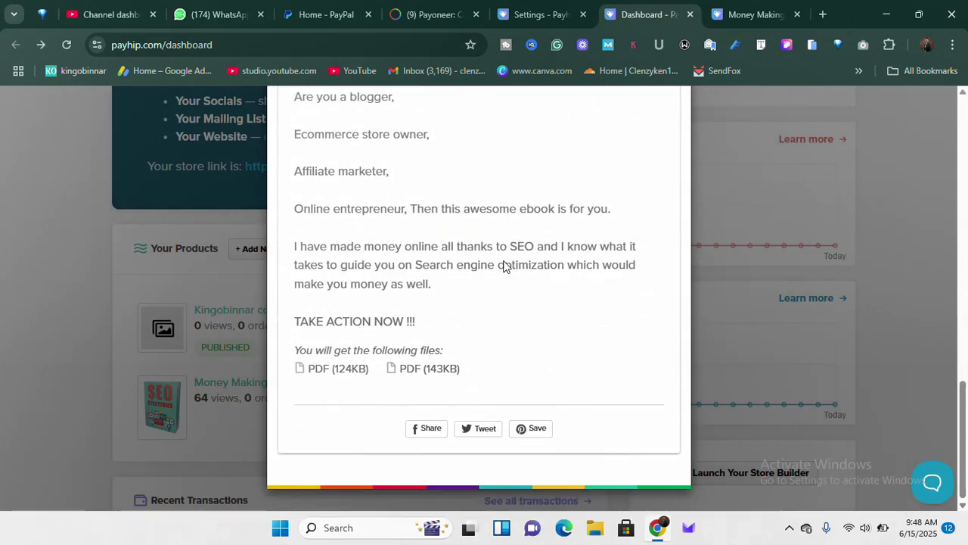
scroll(488, 242, "up", 8)
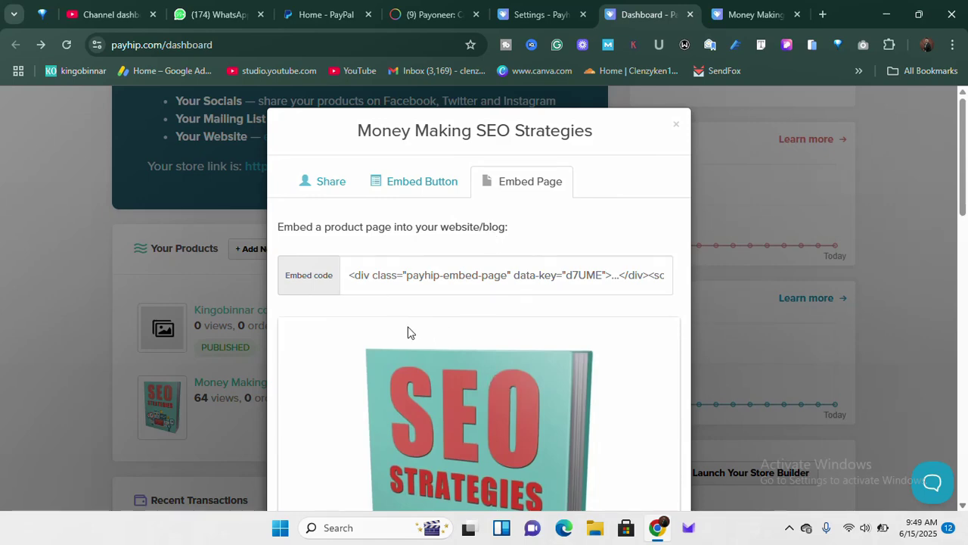
scroll(408, 331, "down", 10)
scroll(407, 330, "up", 10)
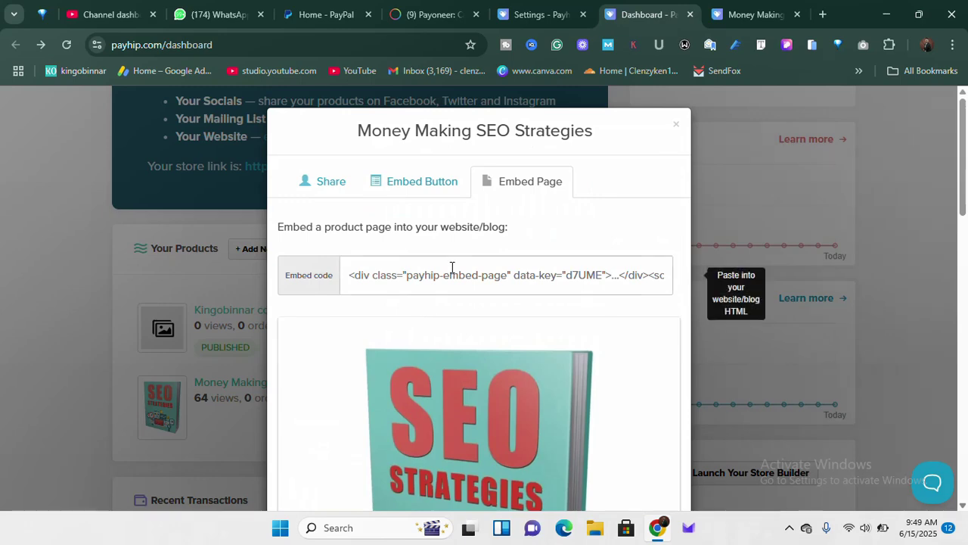
scroll(459, 275, "down", 5)
scroll(458, 284, "down", 4)
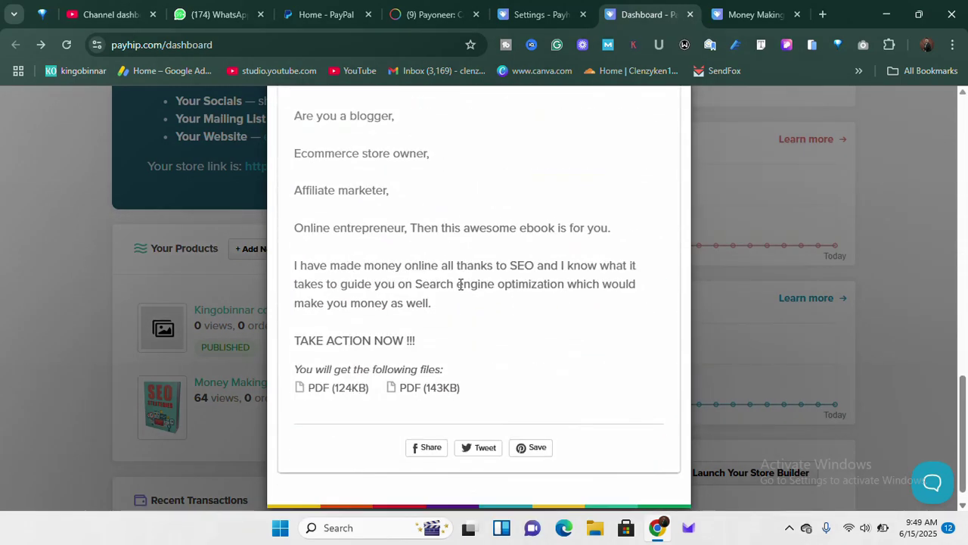
scroll(460, 291, "up", 8)
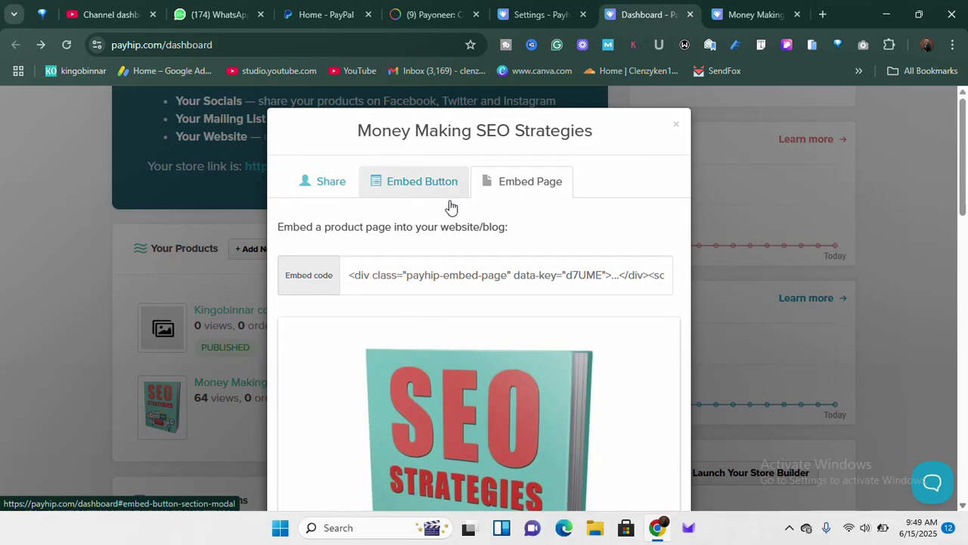
scroll(490, 315, "down", 5)
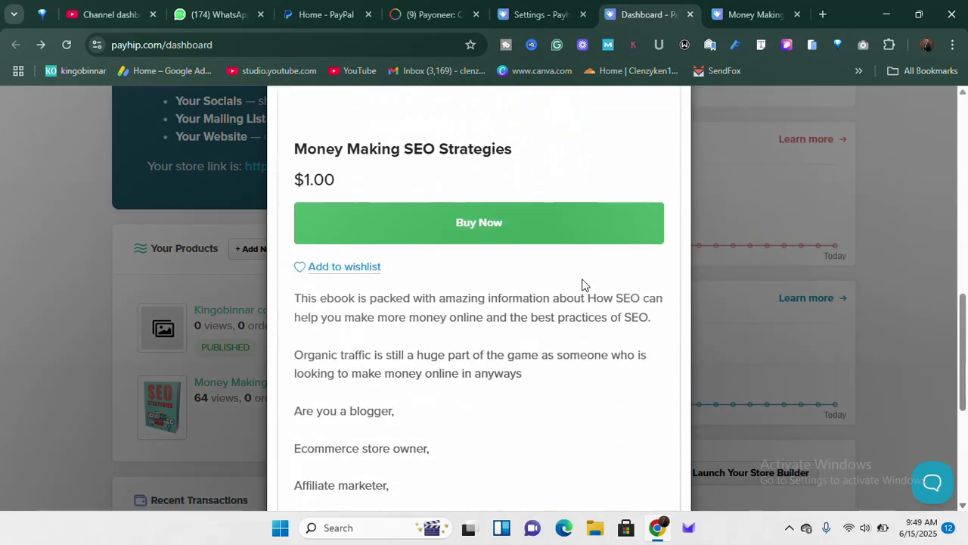
scroll(476, 323, "up", 4)
scroll(491, 323, "down", 1)
scroll(491, 324, "up", 3)
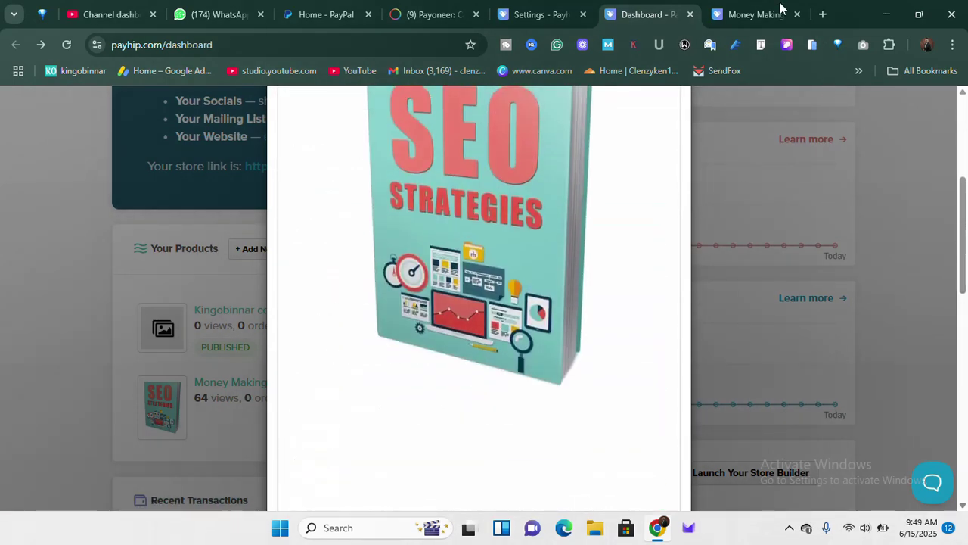
left_click(781, 13)
Add the $1.00 SEO ebook to the cart and proceed to checkout.
left_click(647, 291)
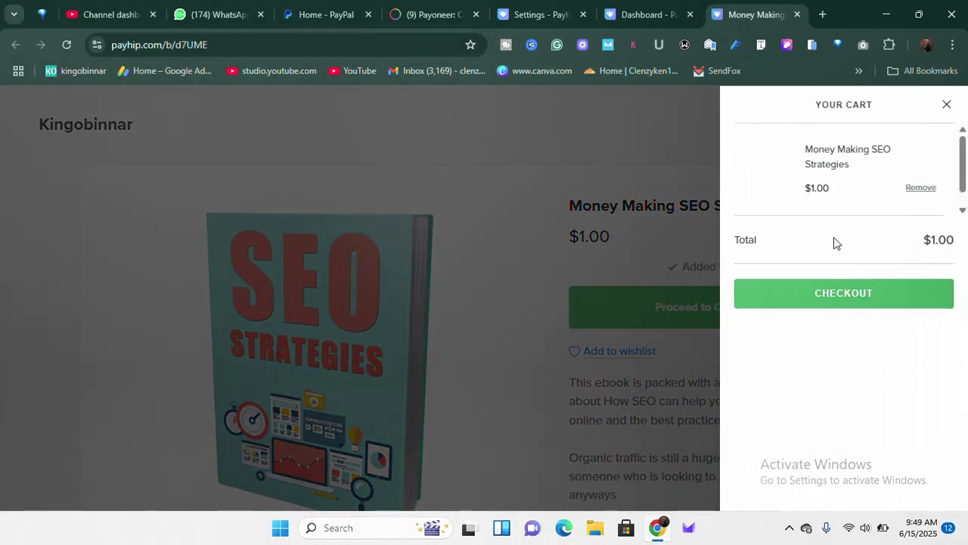
left_click(827, 317)
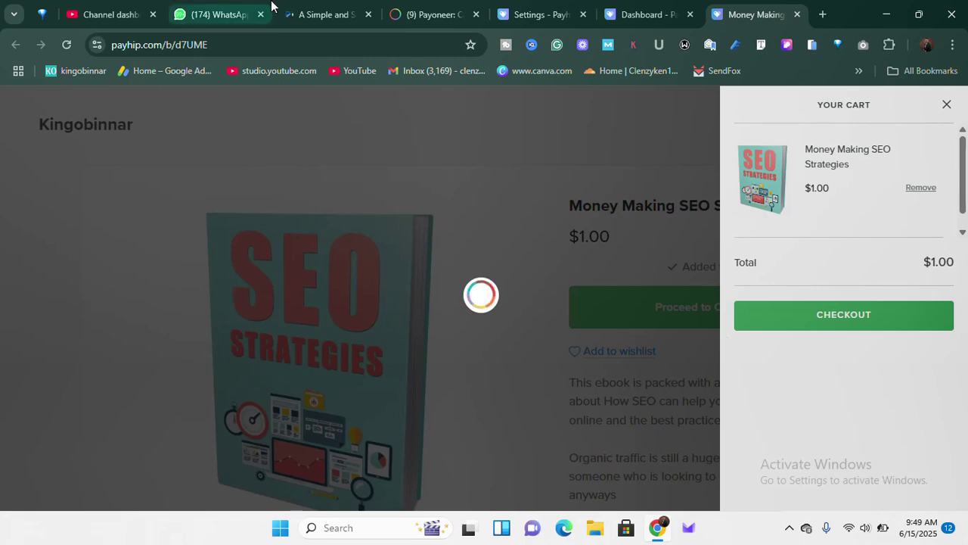
left_click(325, 14)
Log in to PayPal, then return to the ebook's $1.00 PayPal purchase dialog.
left_click(766, 127)
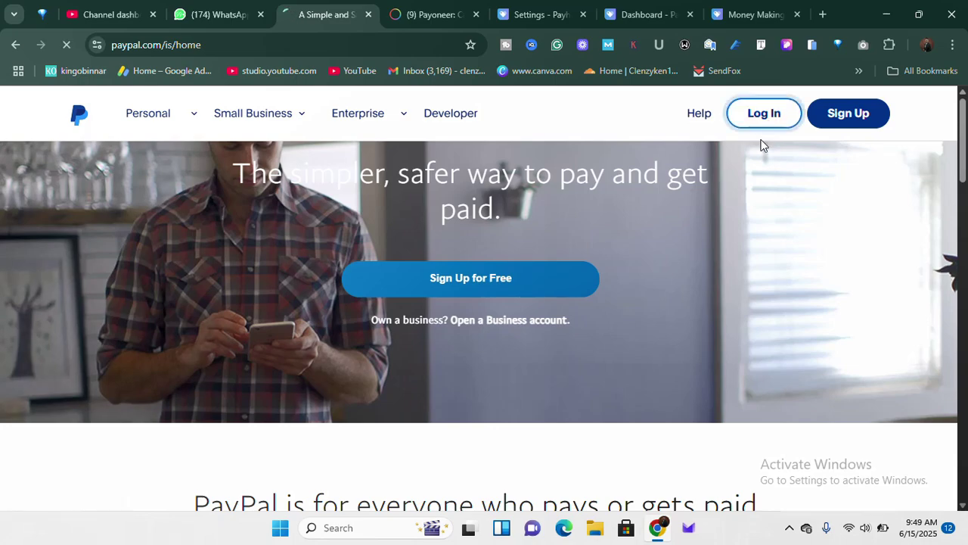
scroll(544, 325, "down", 10)
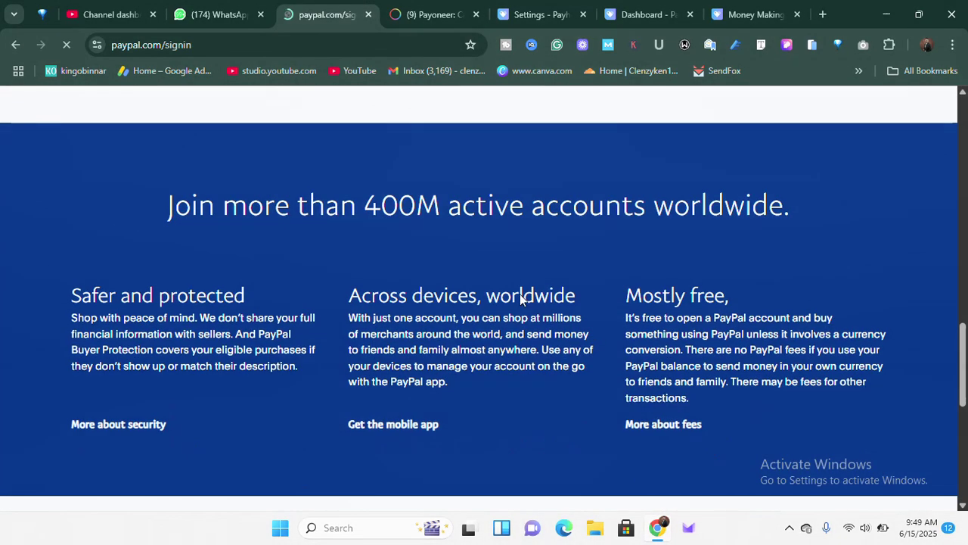
scroll(519, 297, "down", 5)
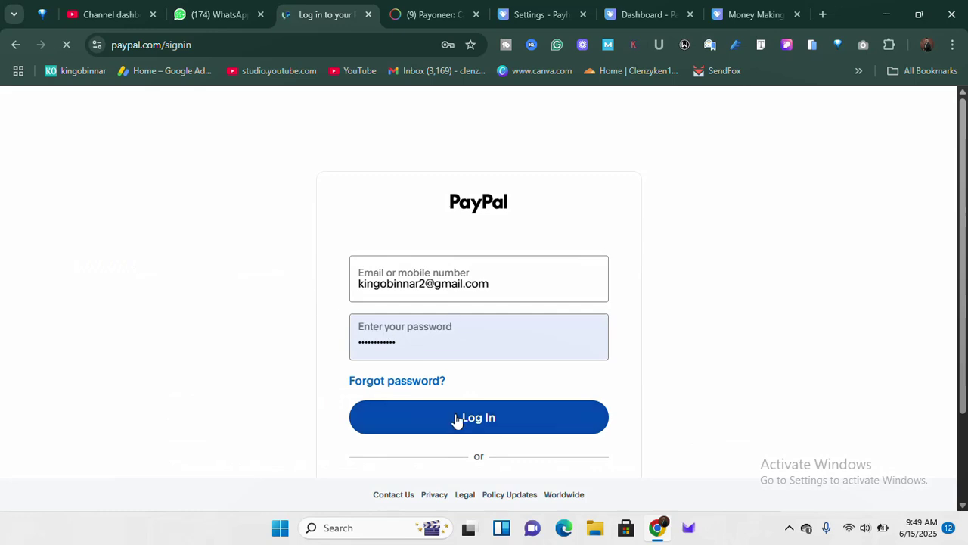
left_click(500, 405)
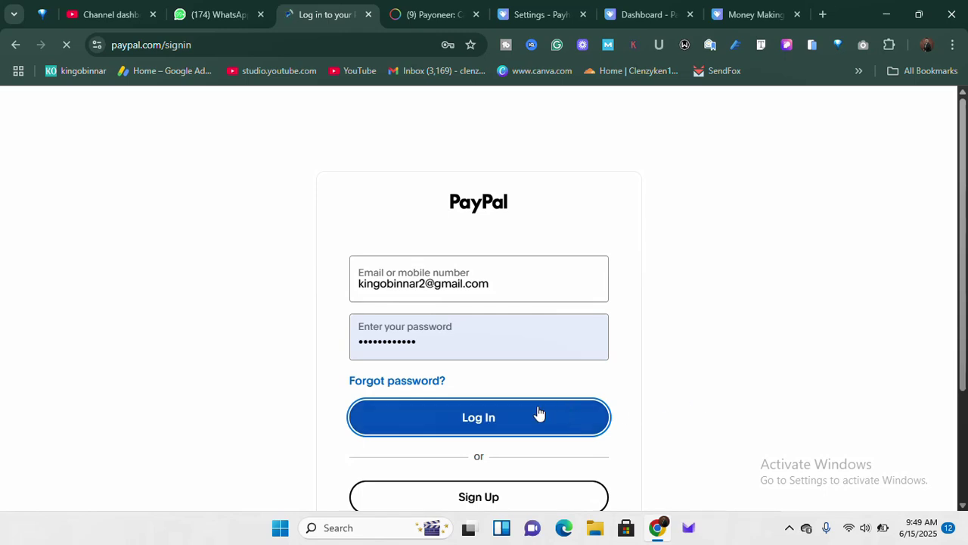
left_click(718, 10)
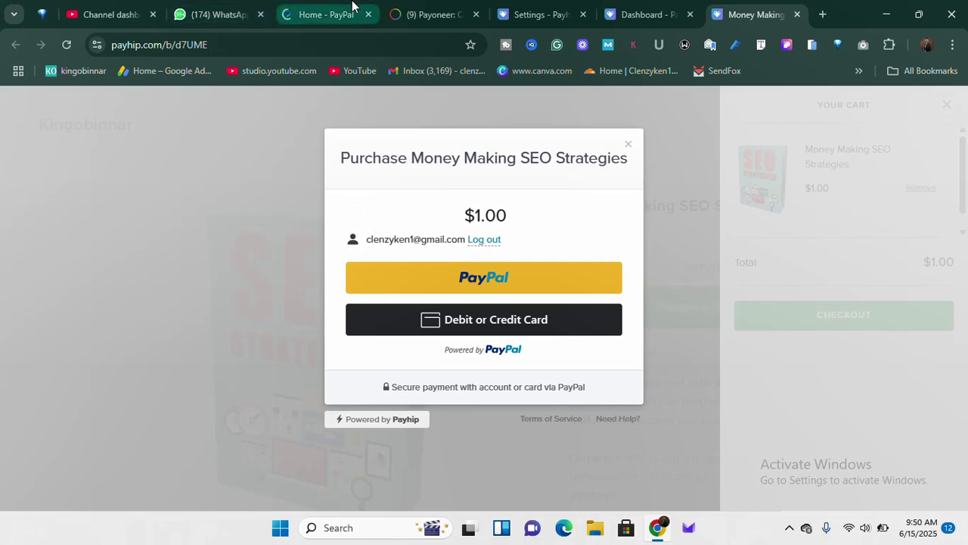
Scroll through the PayPal business dashboard's Quick Access shortcuts and Money section.
left_click(321, 6)
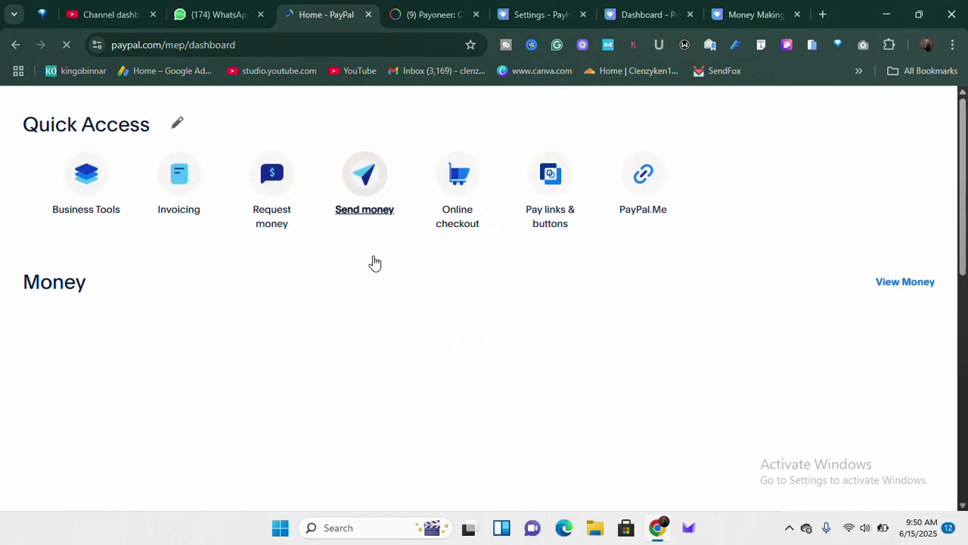
scroll(378, 347, "down", 5)
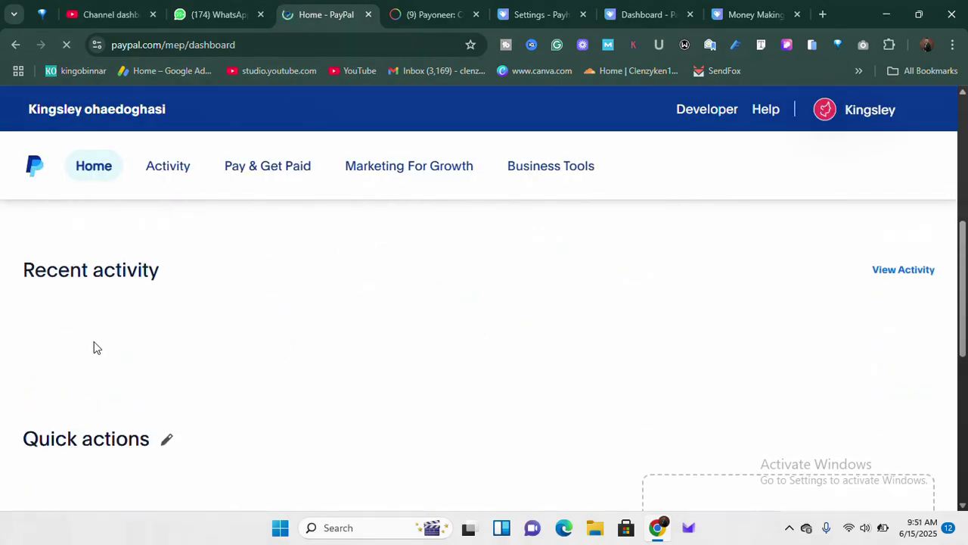
scroll(366, 341, "up", 2)
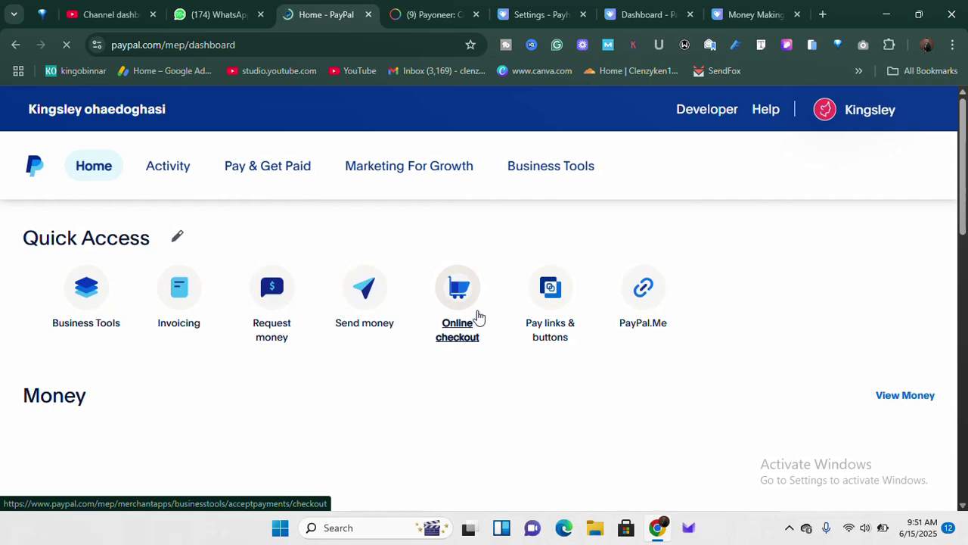
scroll(428, 339, "down", 10)
scroll(371, 393, "down", 2)
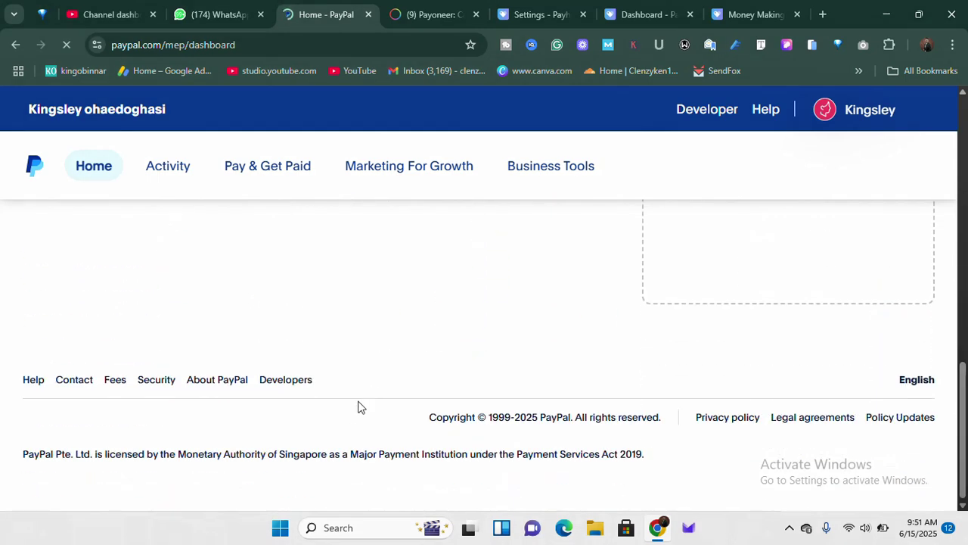
scroll(361, 405, "up", 4)
scroll(355, 331, "up", 5)
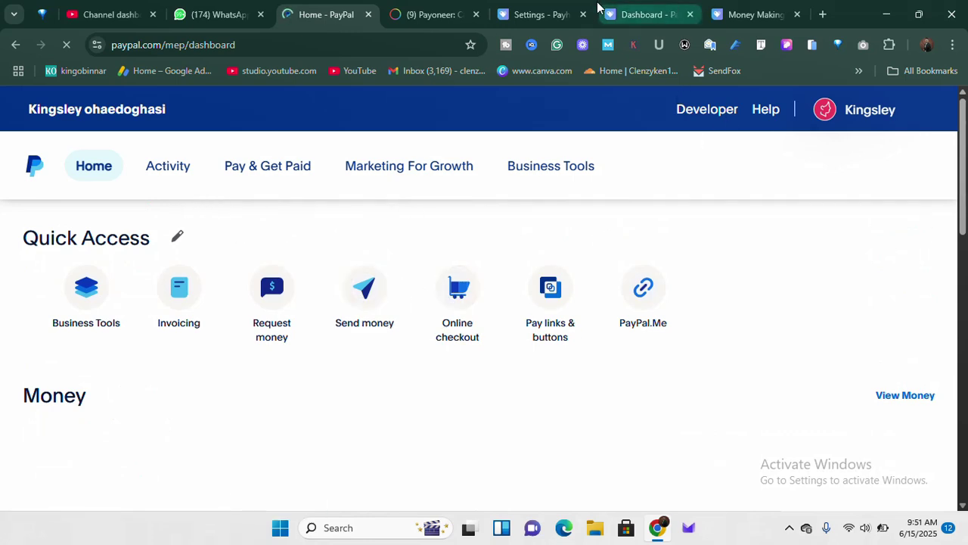
Open the Payhip payment settings and the account options list.
left_click(649, 10)
left_click(537, 14)
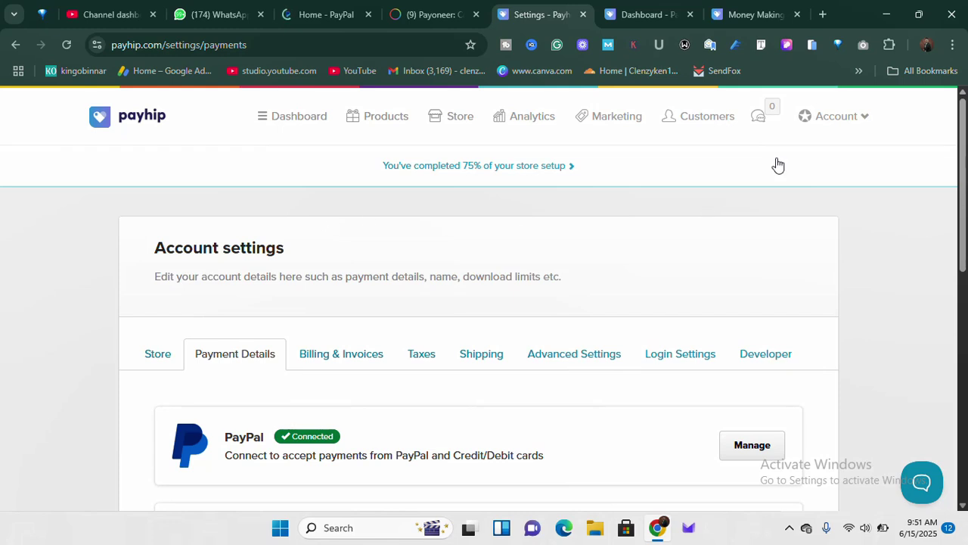
left_click(863, 124)
Review Payment Details showing PayPal Connected, then return to the SEO ebook purchase dialog.
scroll(327, 395, "down", 4)
scroll(340, 393, "up", 4)
scroll(192, 384, "down", 2)
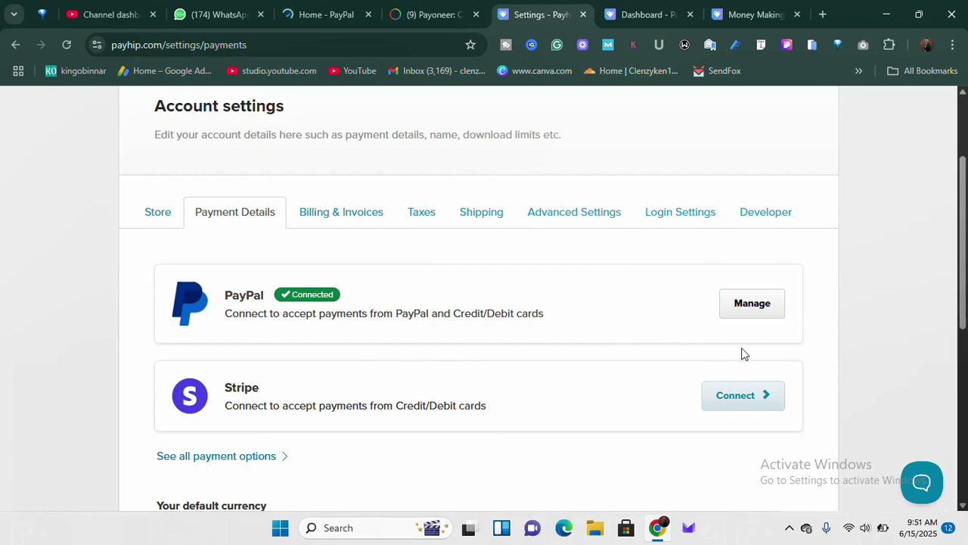
scroll(256, 380, "down", 2)
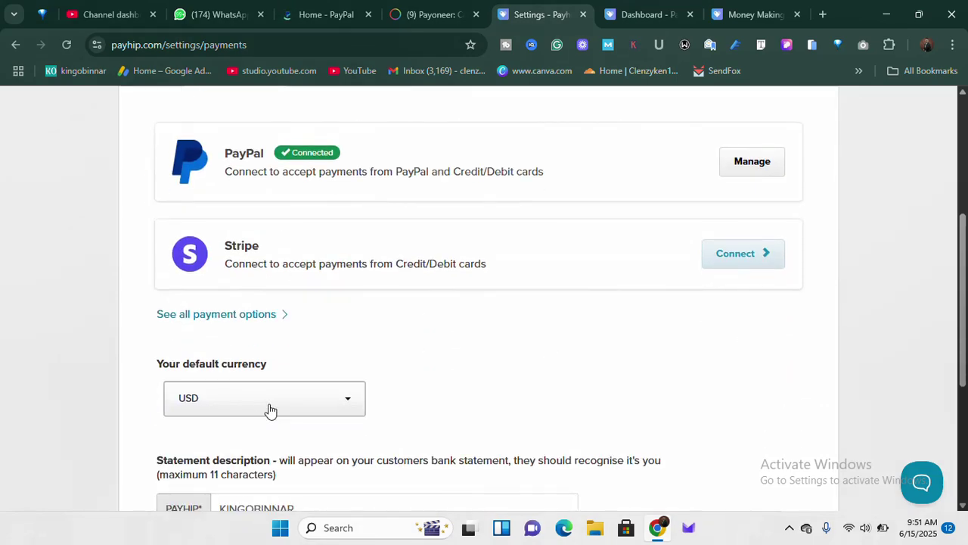
scroll(270, 410, "up", 4)
scroll(258, 371, "down", 3)
scroll(251, 431, "up", 3)
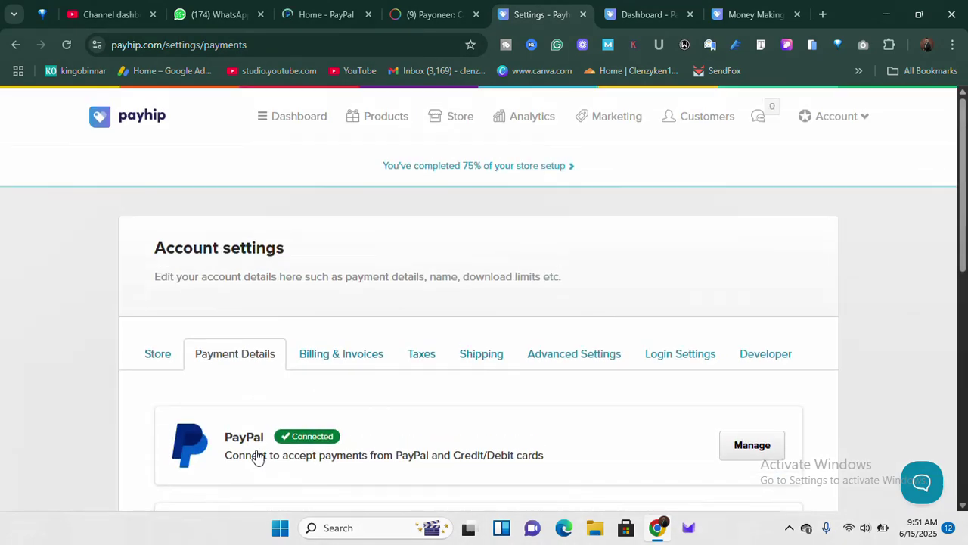
scroll(250, 431, "down", 3)
scroll(260, 429, "up", 2)
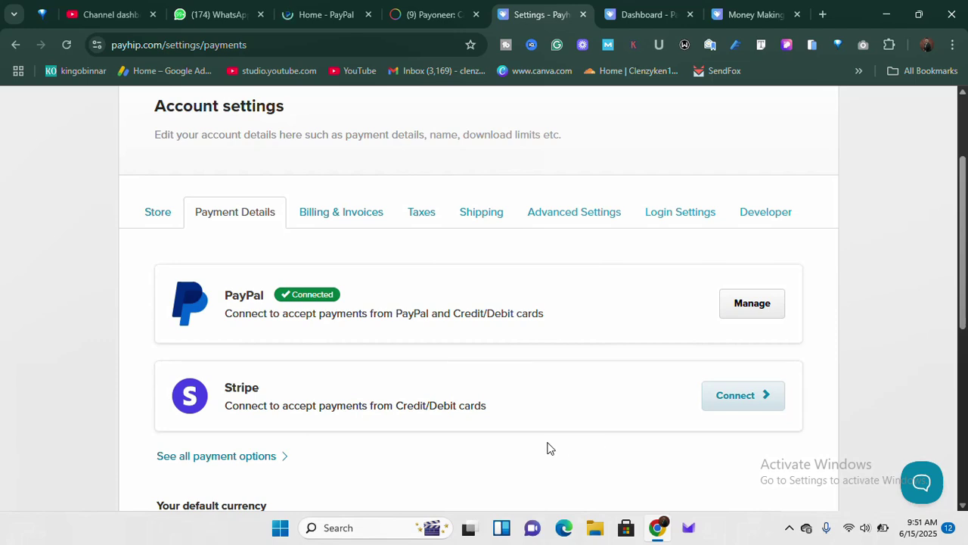
left_click(726, 397)
left_click(748, 15)
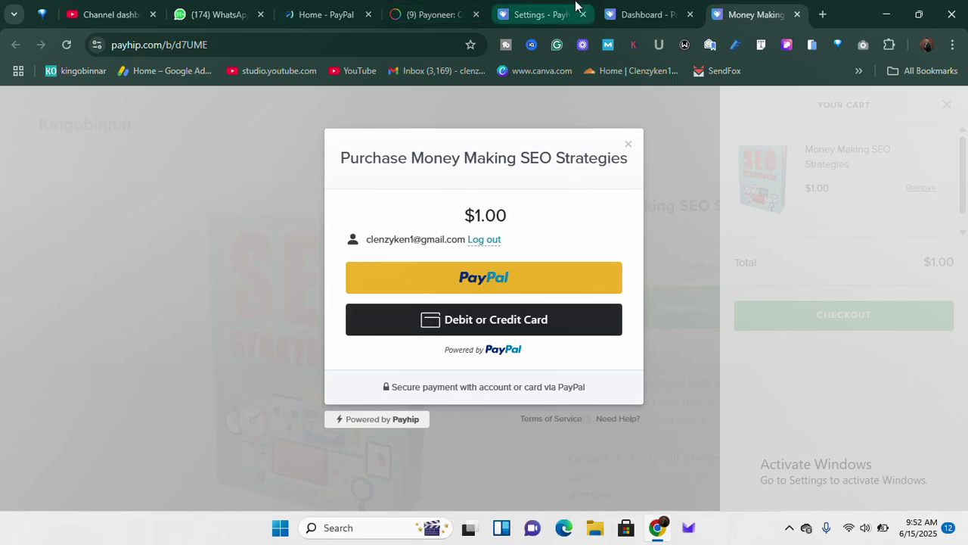
Open the PayPal Manage page under Payment Details, showing a successful connection.
left_click(596, 9)
left_click(590, 9)
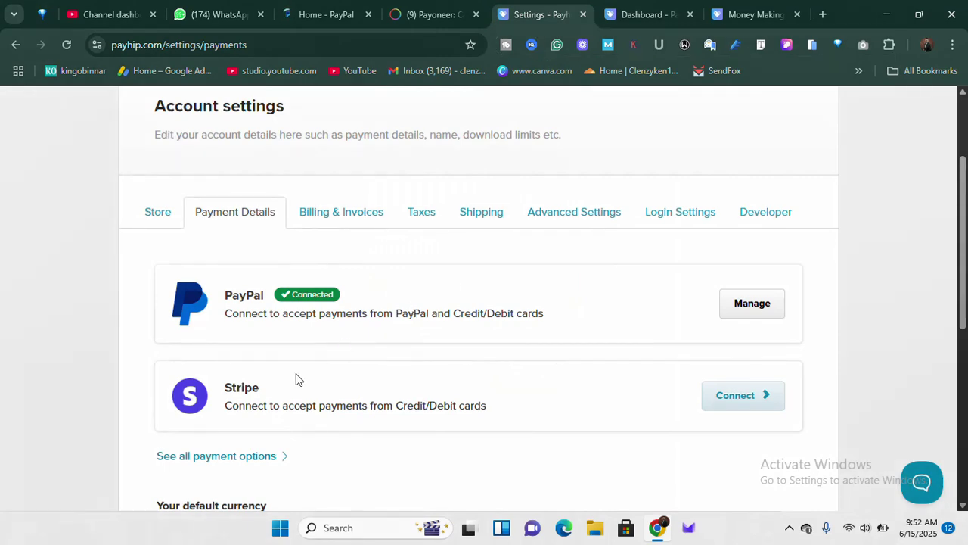
scroll(303, 378, "down", 2)
scroll(389, 342, "up", 1)
scroll(388, 341, "up", 1)
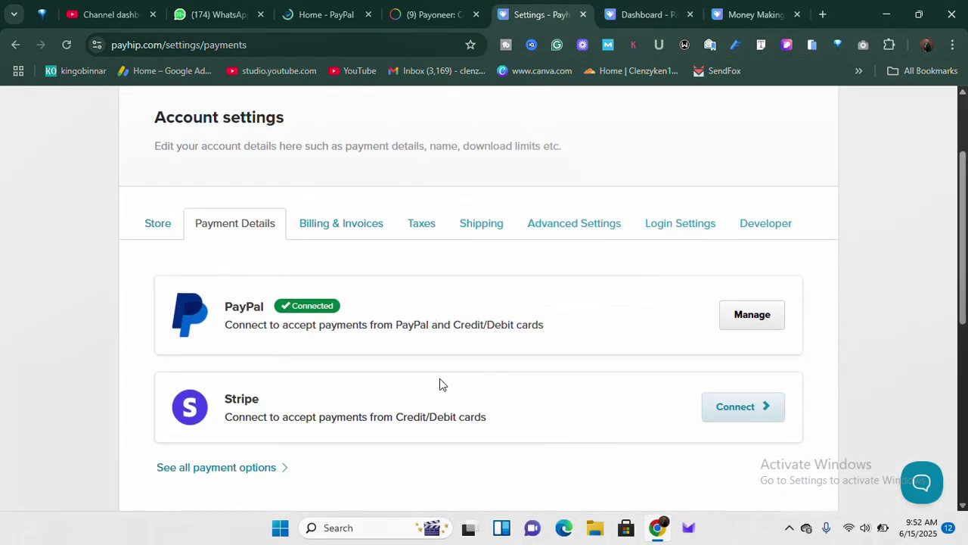
left_click(753, 320)
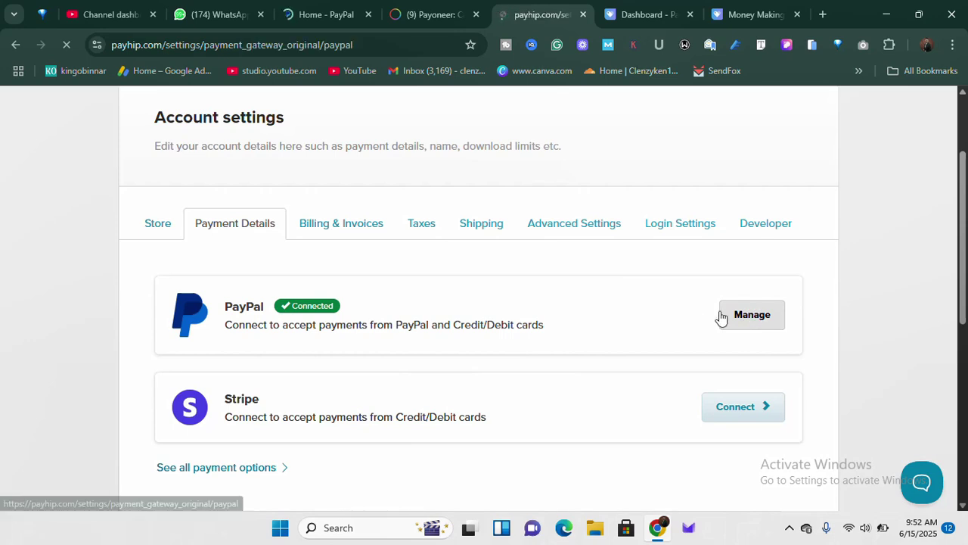
scroll(341, 353, "down", 2)
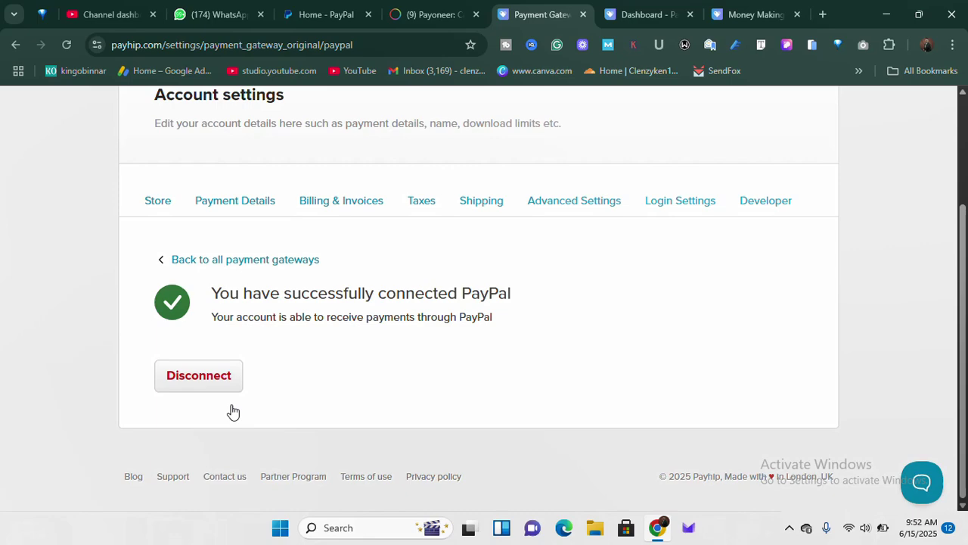
Revisit the gateway page, then return to the $1.00 SEO ebook purchase dialog.
left_click(659, 6)
left_click(541, 14)
scroll(408, 397, "up", 2)
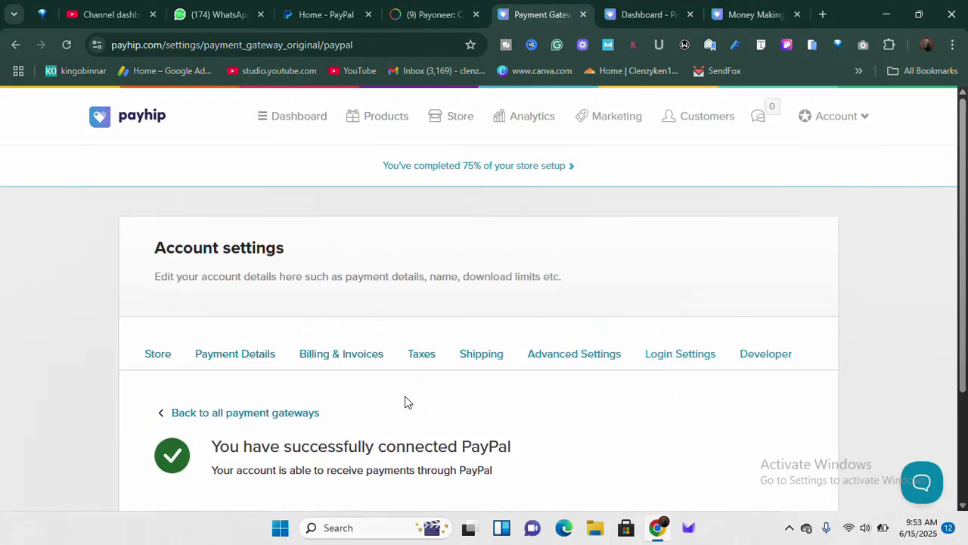
scroll(384, 391, "down", 2)
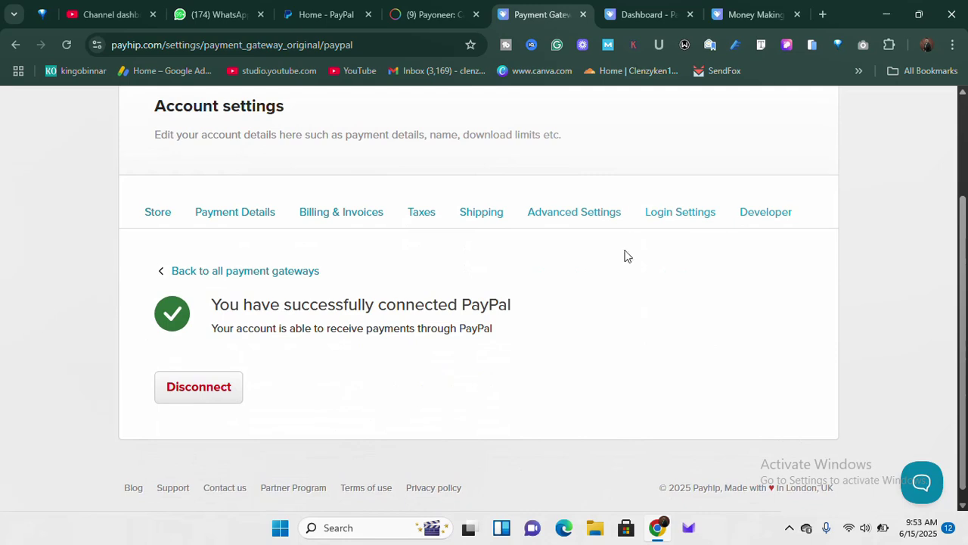
left_click(744, 14)
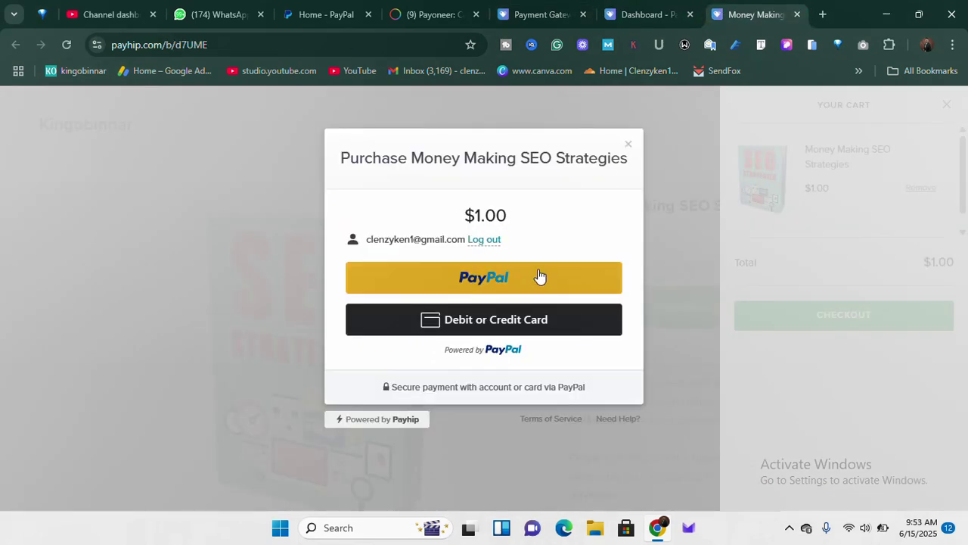
Pay for the ebook with the yellow PayPal button and read the restricted-account warning.
left_click(482, 277)
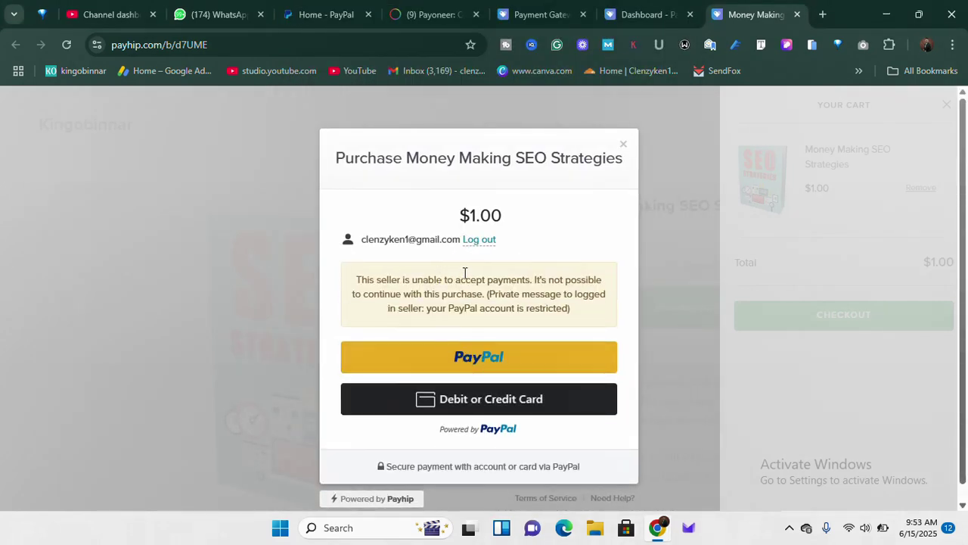
scroll(469, 292, "down", 1)
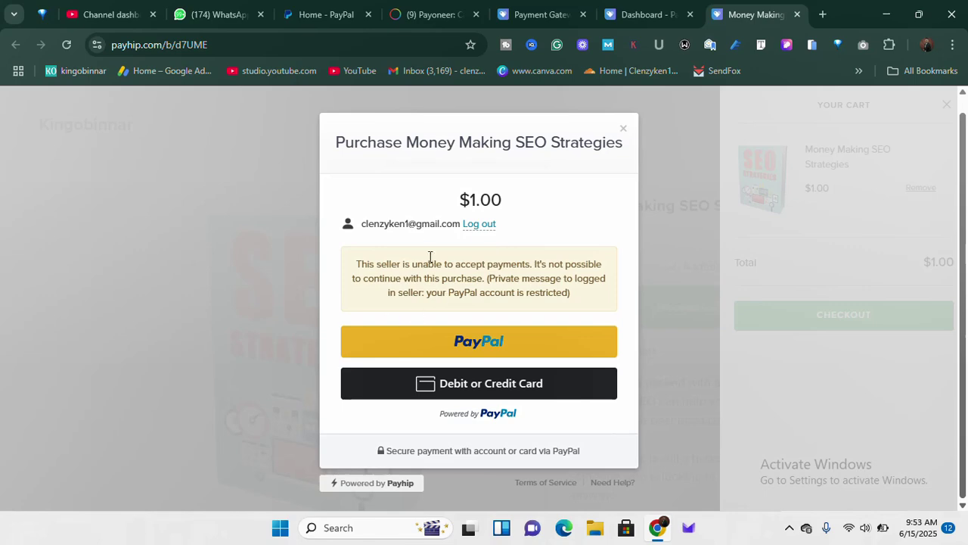
left_click(331, 14)
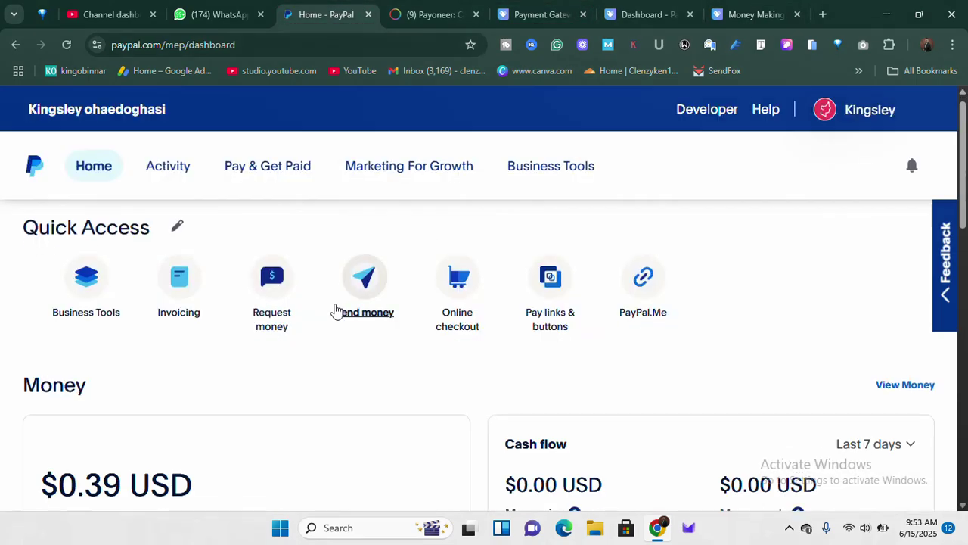
Go back through the checkout and Payhip dashboard tabs toward the PayPal connection page.
left_click(752, 14)
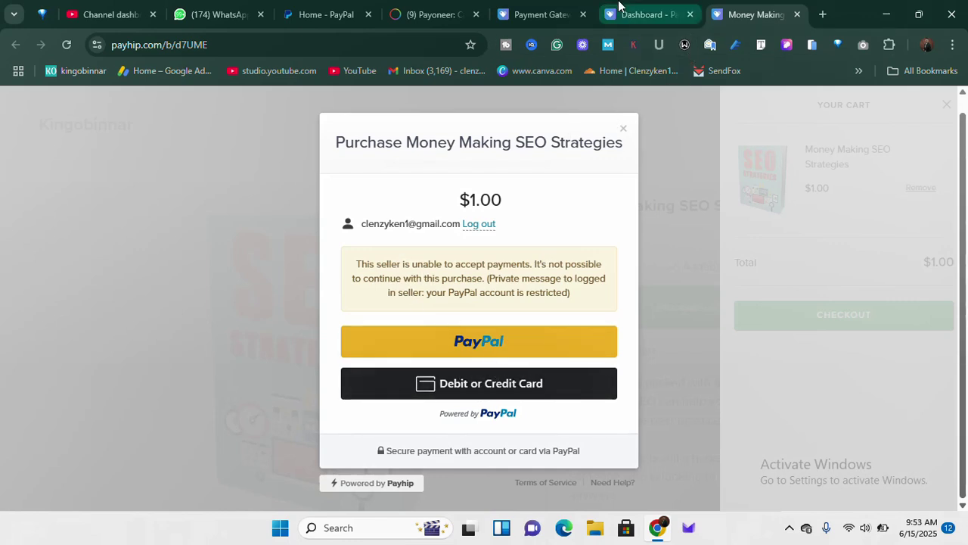
left_click(619, 6)
left_click(561, 6)
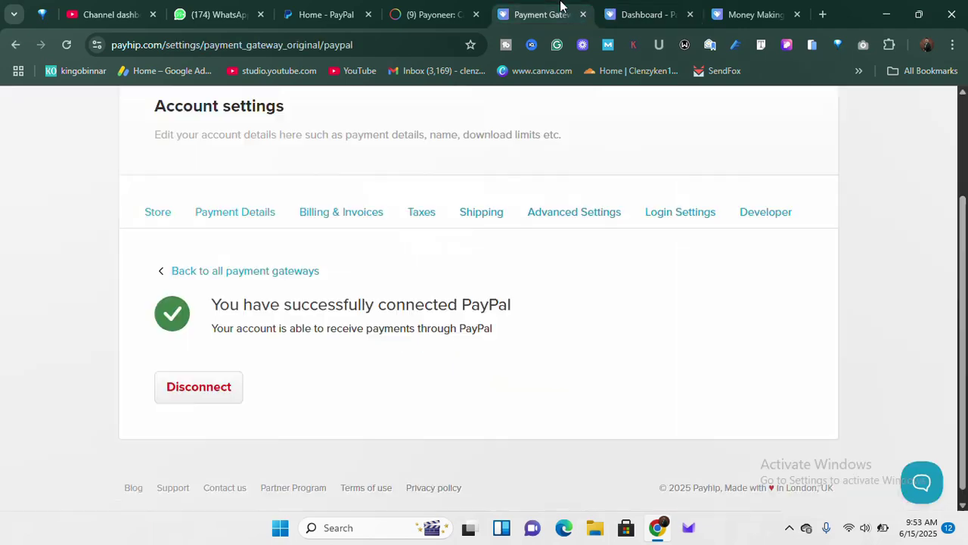
scroll(556, 438, "down", 1)
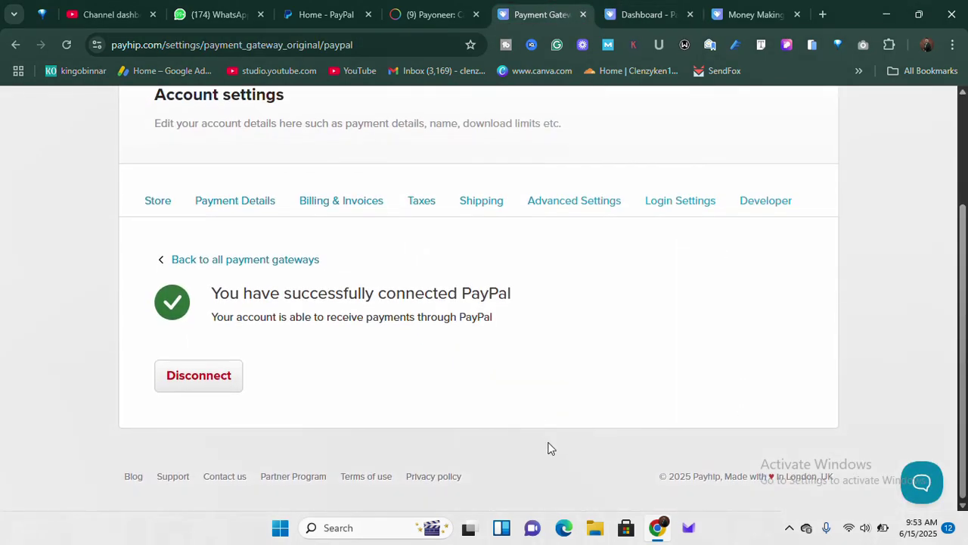
scroll(560, 388, "up", 2)
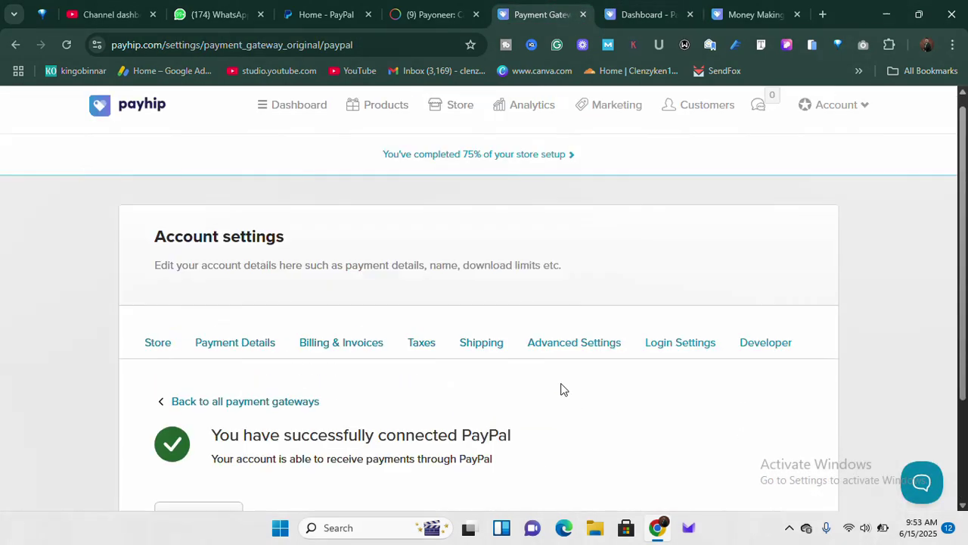
scroll(551, 359, "up", 1)
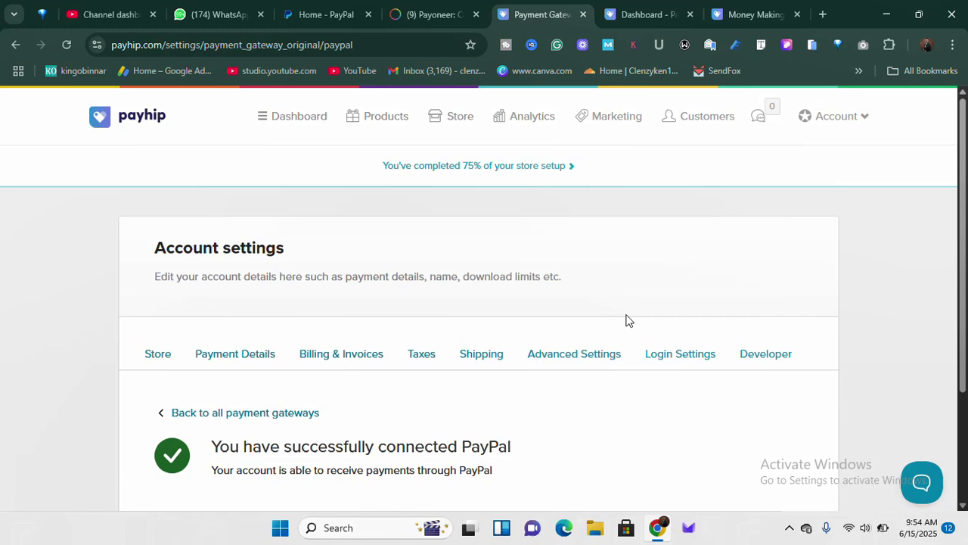
left_click(788, 528)
left_click(785, 491)
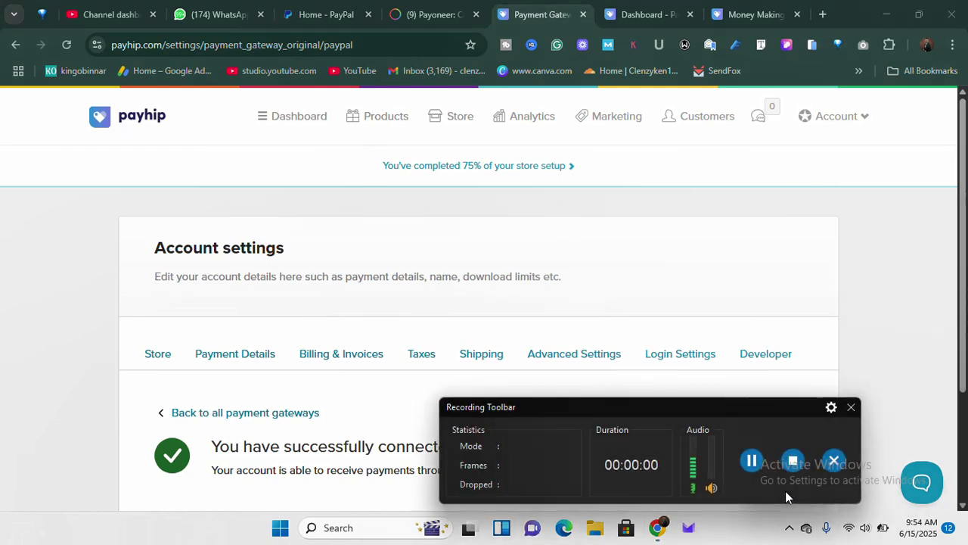
left_click_drag(716, 415, 803, 534)
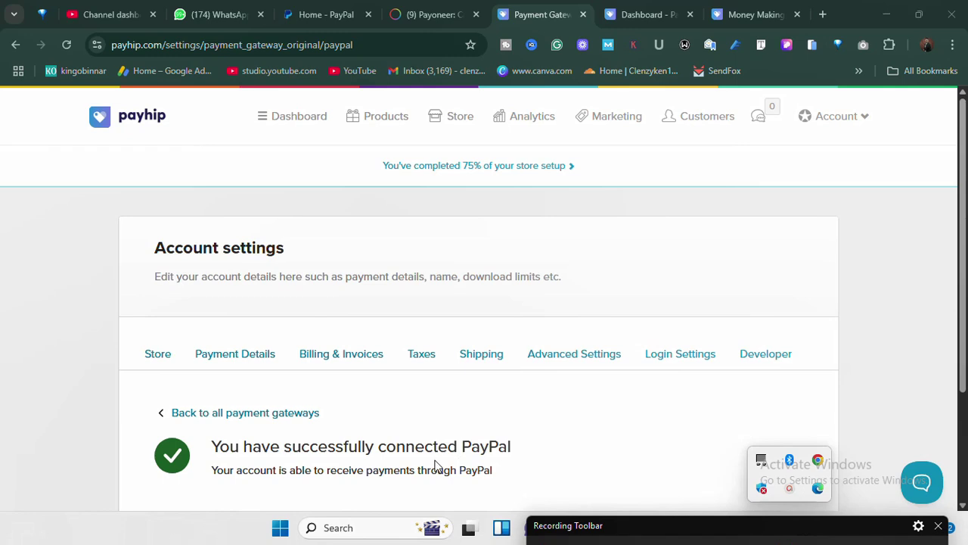
left_click(446, 463)
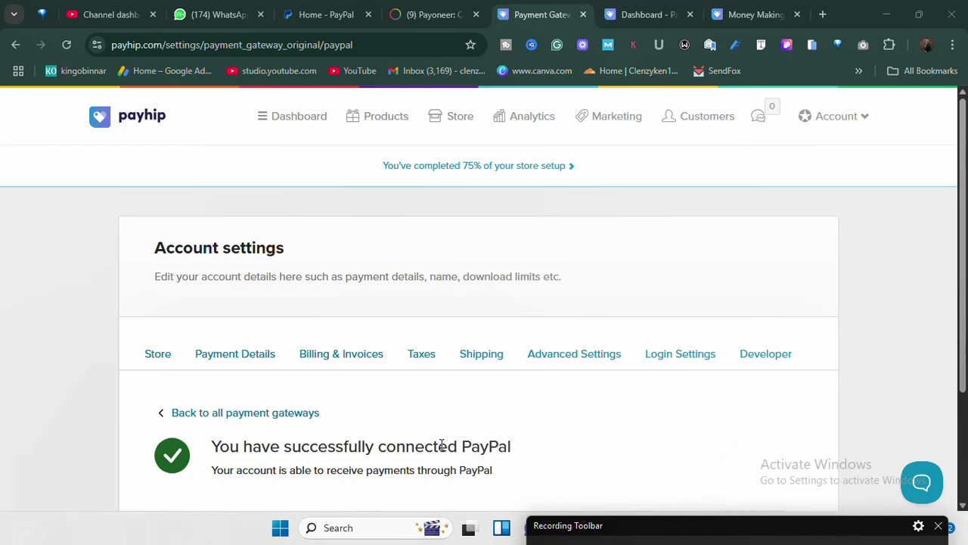
scroll(484, 435, "down", 2)
scroll(497, 408, "up", 2)
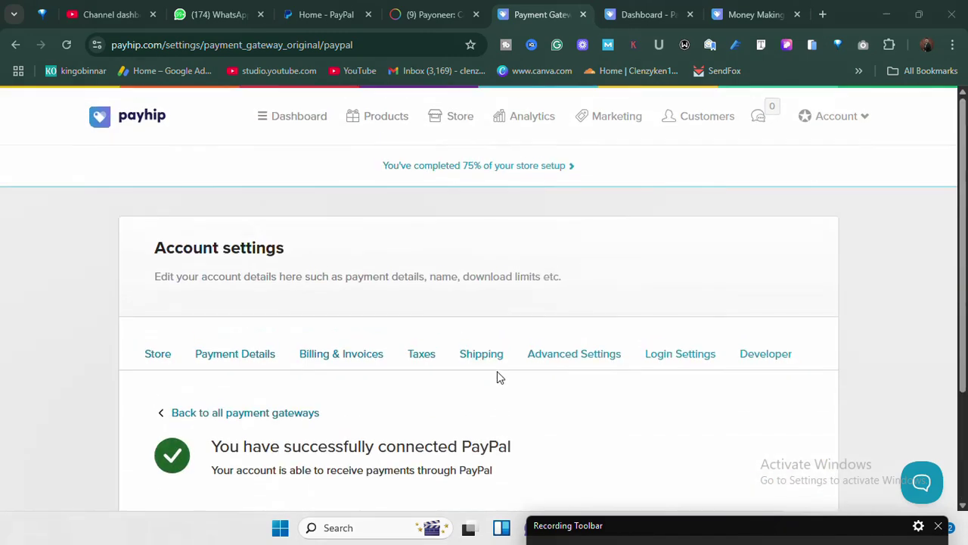